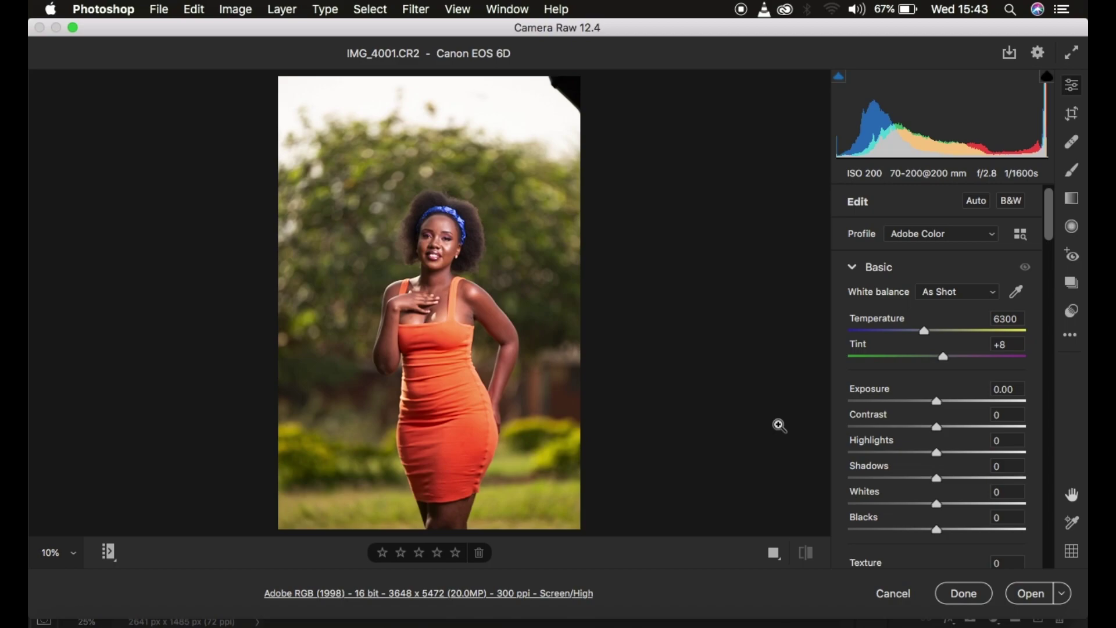
Apply the Adobe Landscape profile to the raw photo and set both Highlights and Whites to -100.
left_click(927, 239)
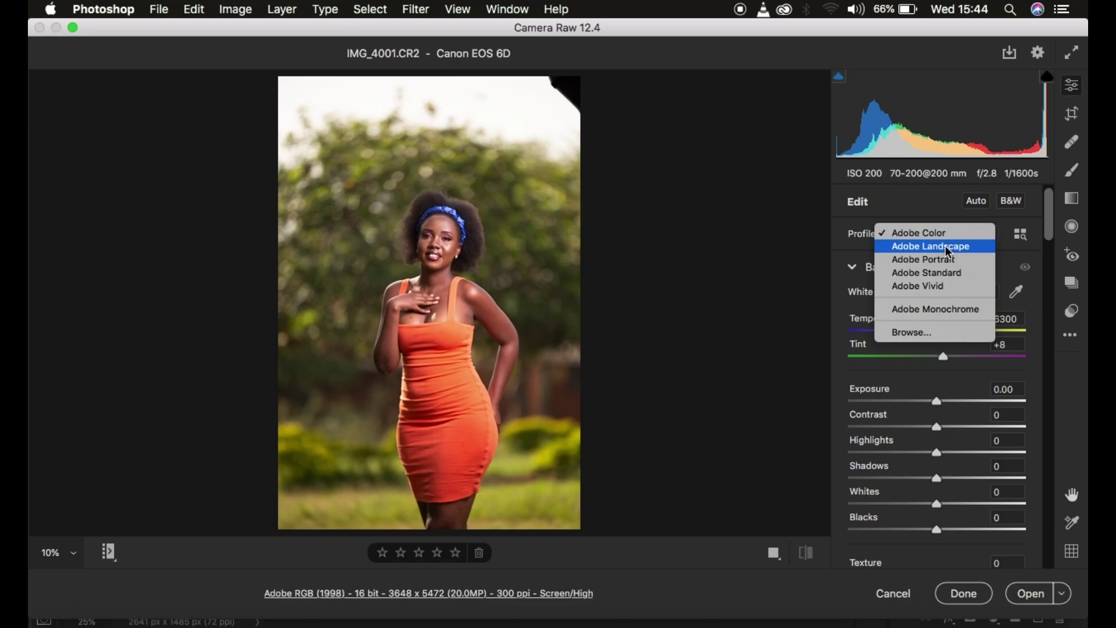
left_click(946, 250)
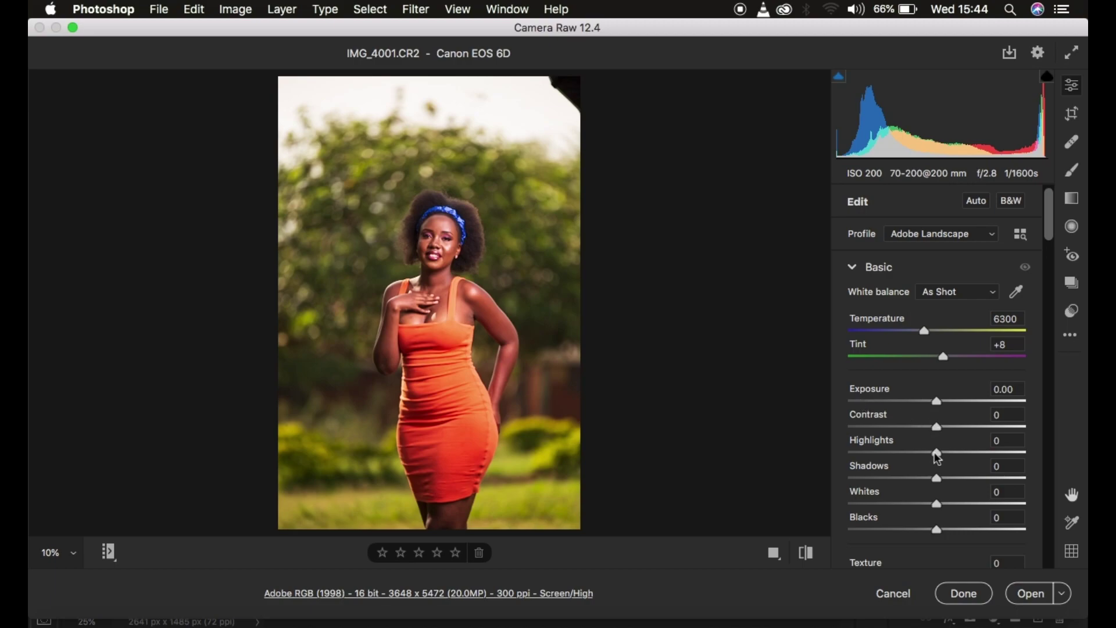
left_click_drag(931, 451, 817, 452)
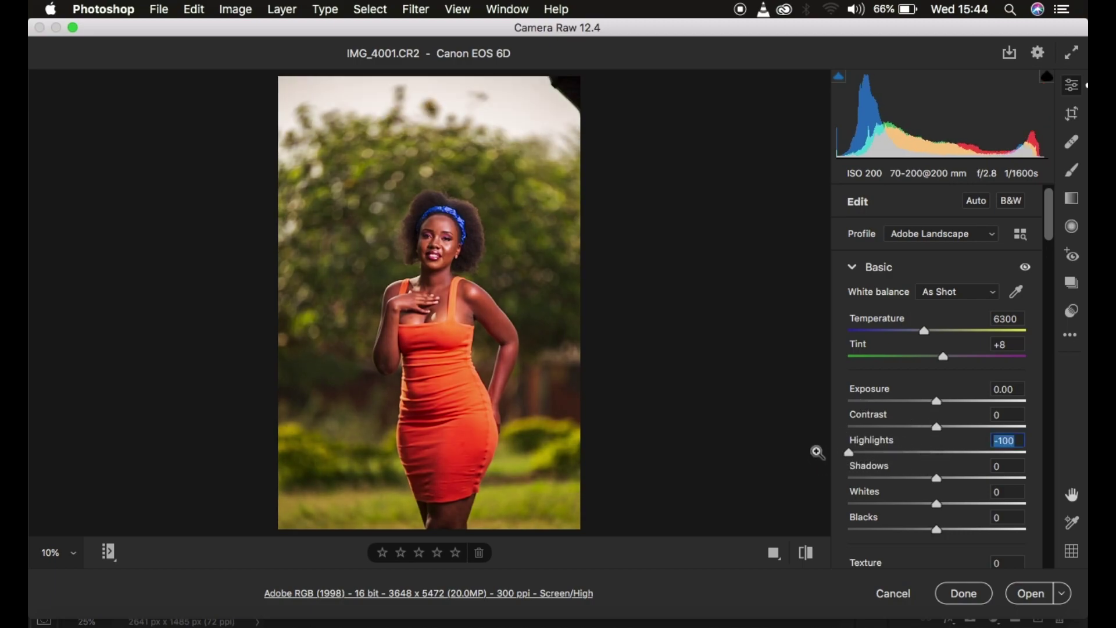
left_click_drag(936, 504, 817, 511)
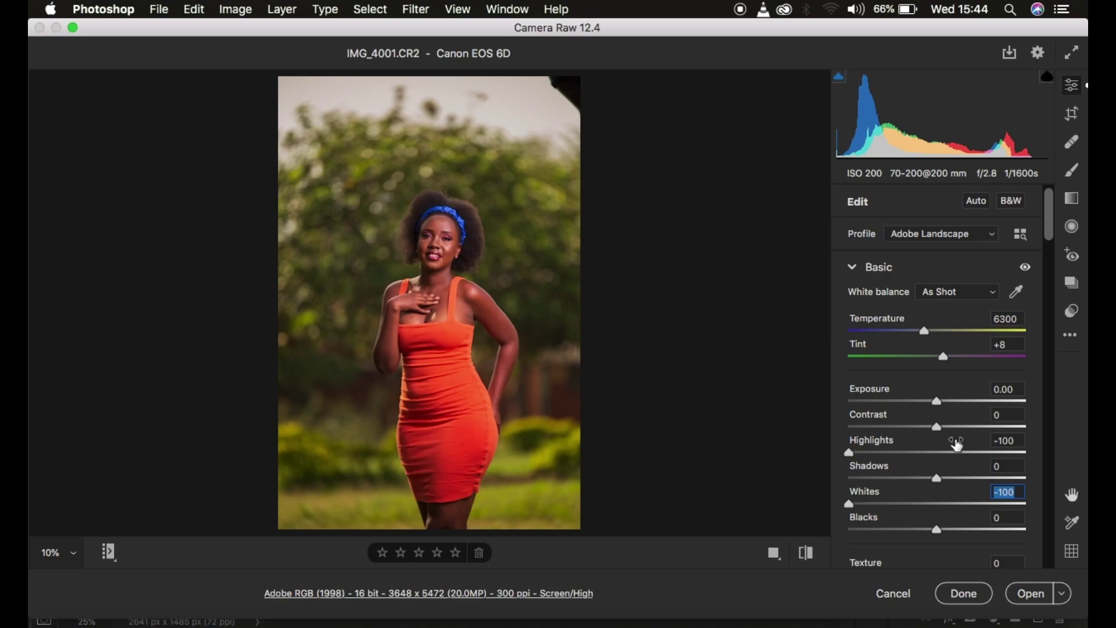
Set Contrast to +15, Shadows to +19 and Blacks to about +17, and compare the photo before and after.
left_click_drag(937, 428, 953, 429)
left_click_drag(944, 484, 961, 483)
left_click_drag(939, 528, 954, 527)
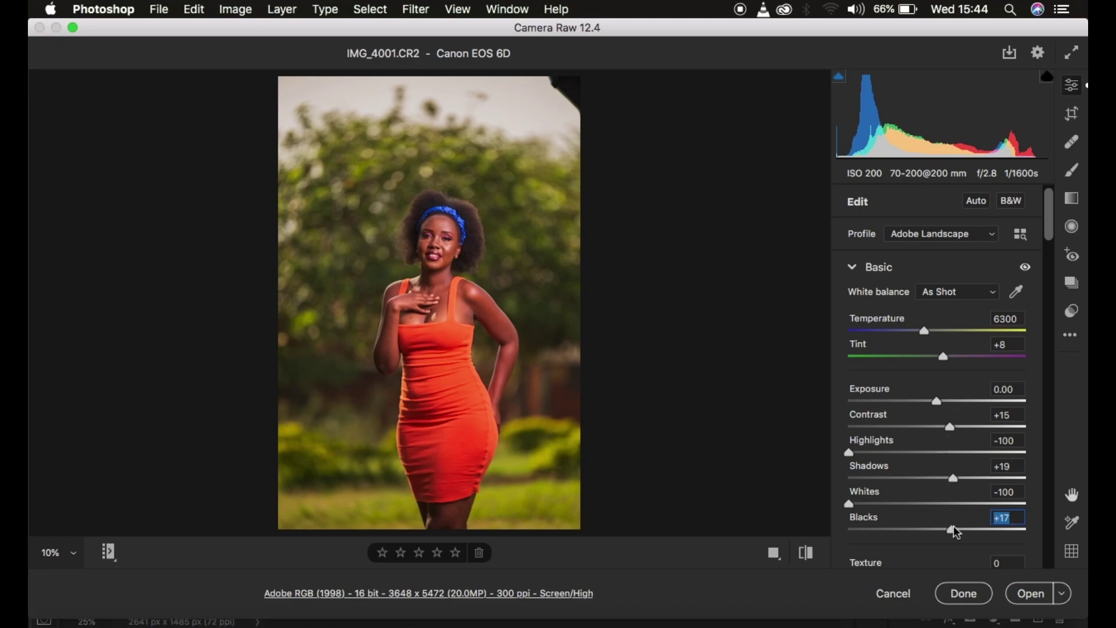
left_click_drag(953, 529, 955, 529)
left_click(806, 553)
left_click(806, 553)
In the HSL Color Mixer, set the Greens hue to +52 and the Yellows hue to +41.
scroll(945, 484, "down", 15)
scroll(945, 483, "down", 2)
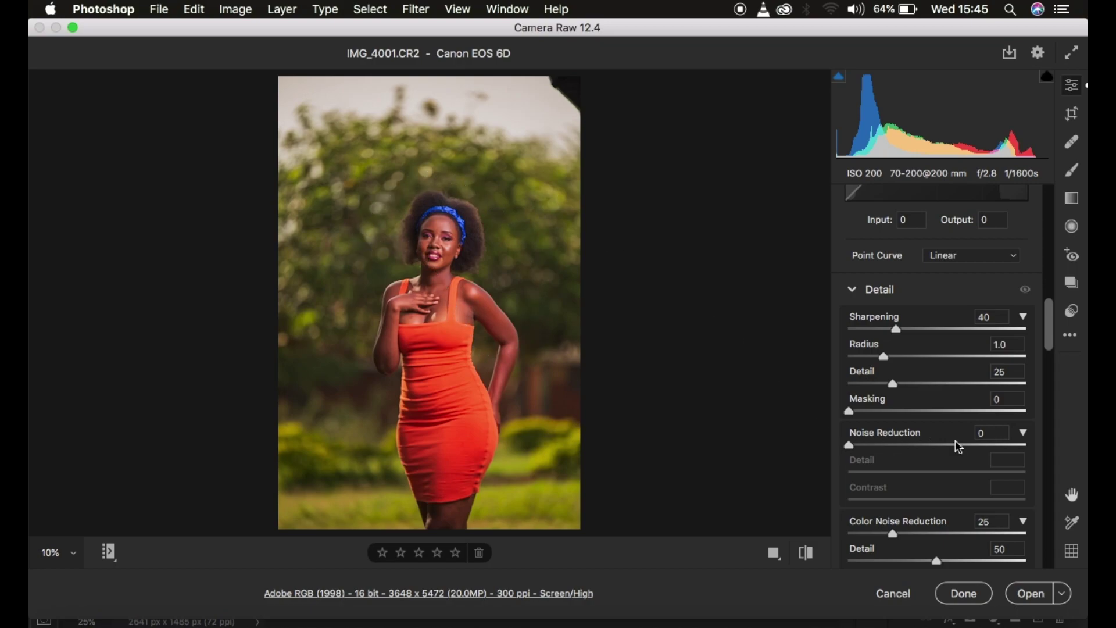
scroll(955, 443, "down", 10)
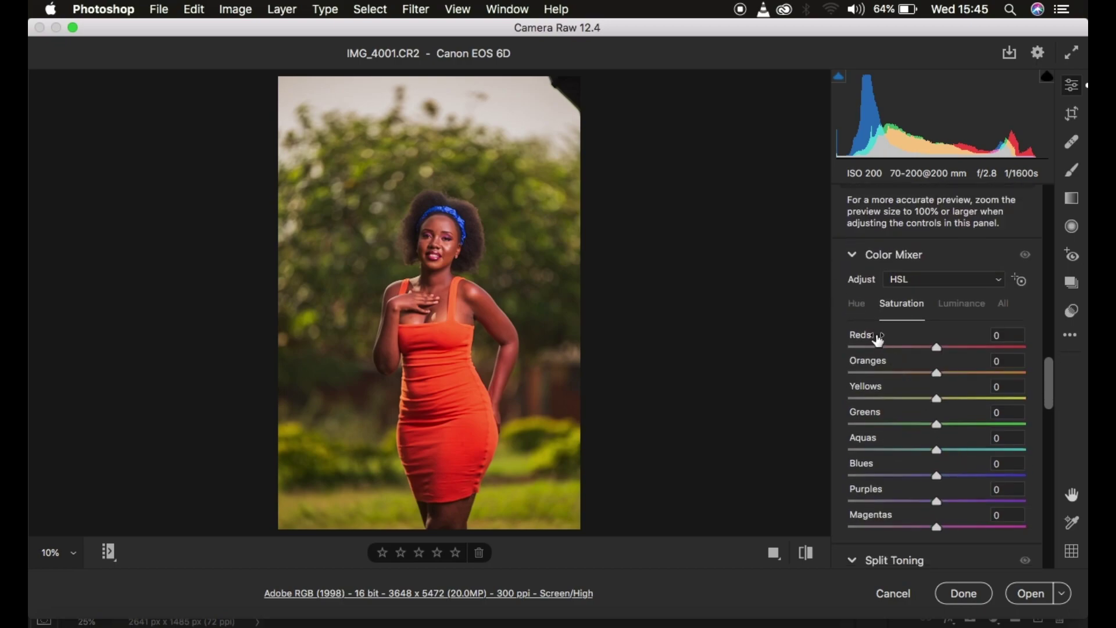
left_click(859, 308)
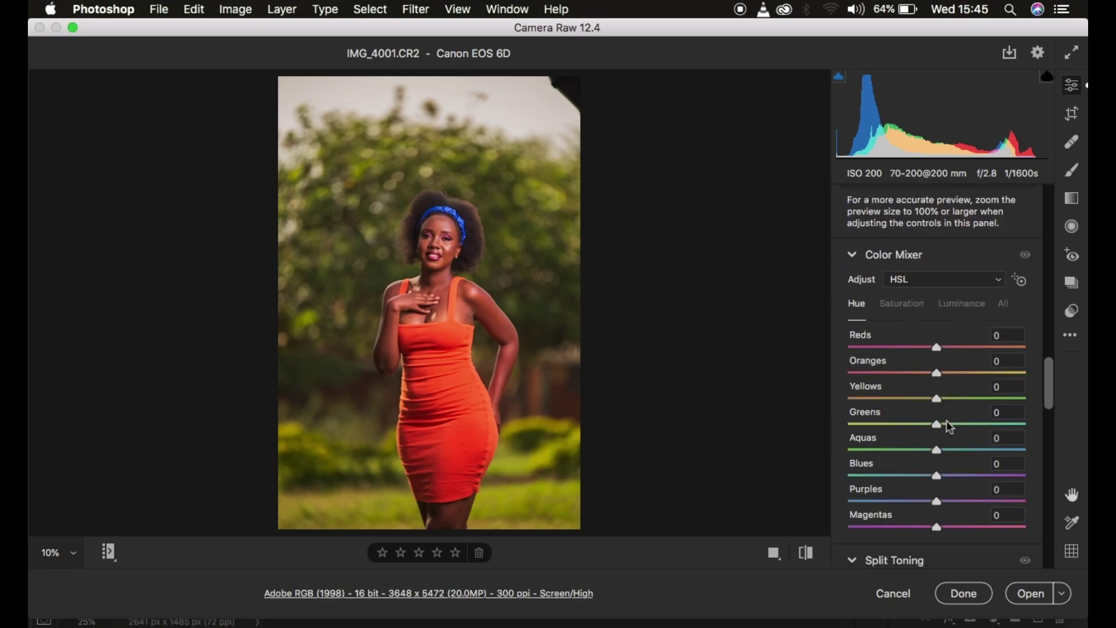
left_click_drag(939, 426, 990, 426)
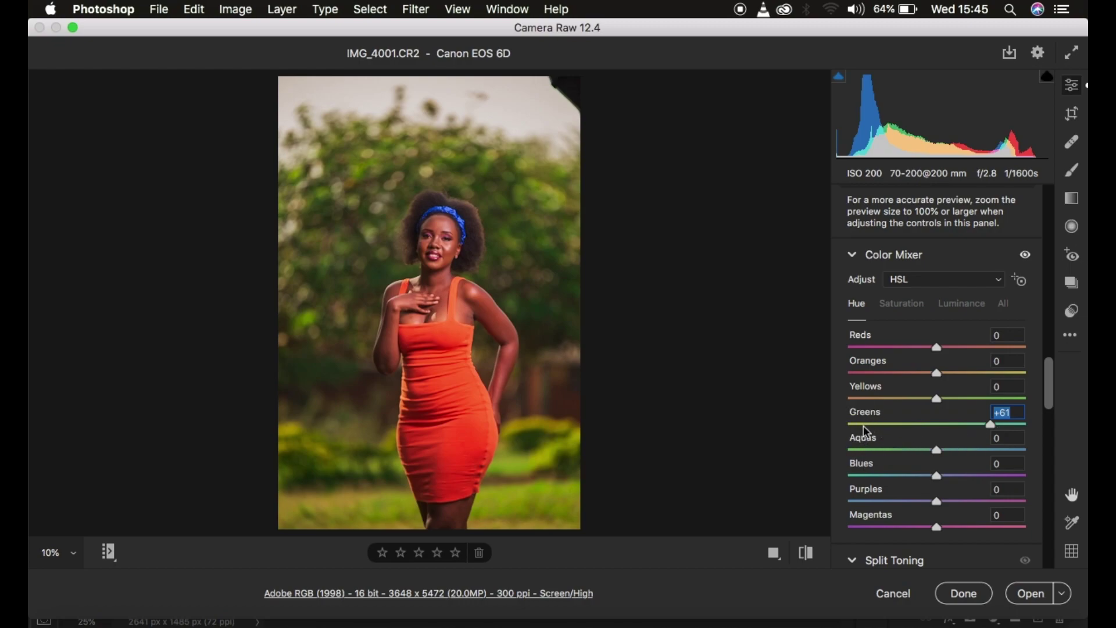
left_click_drag(988, 426, 836, 425)
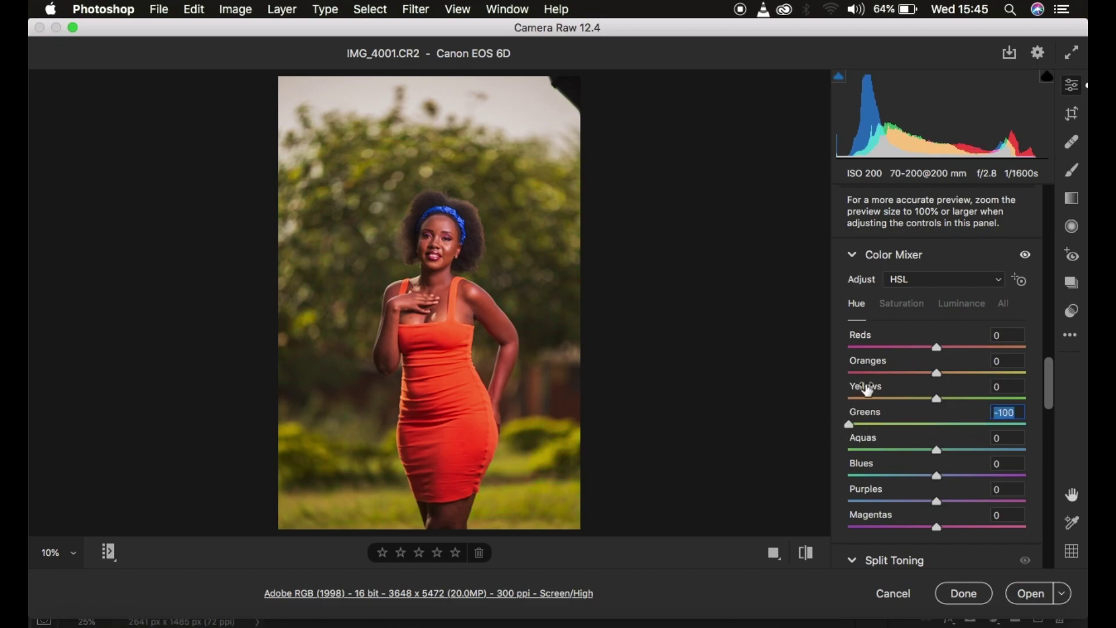
double_click(849, 426)
left_click_drag(955, 430, 984, 431)
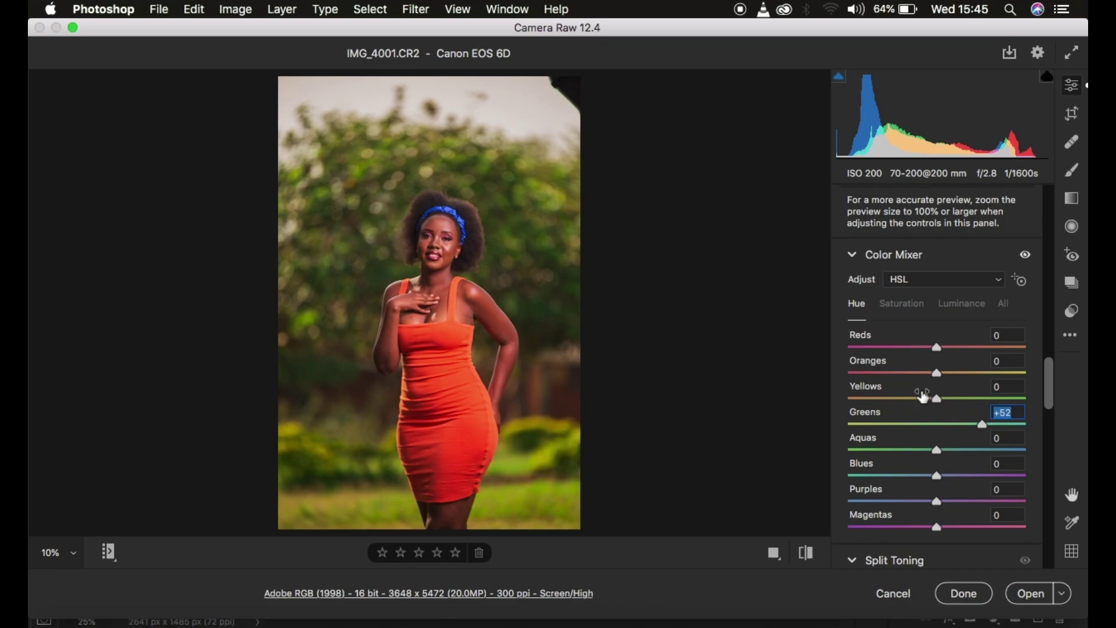
left_click(946, 401)
left_click_drag(947, 402, 975, 403)
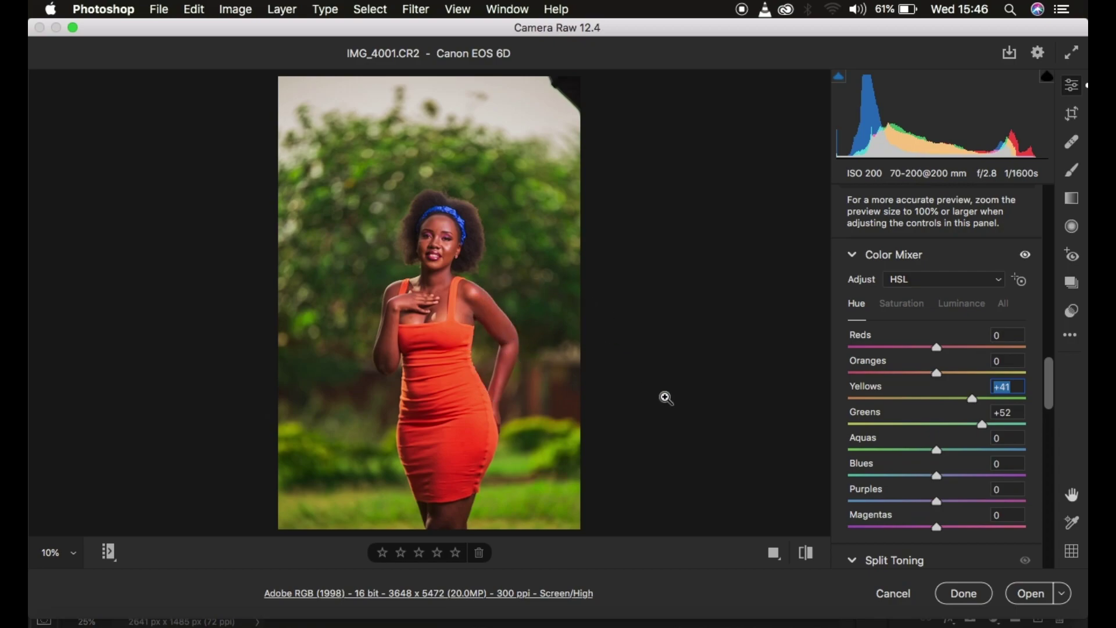
Open the developed raw photo in Photoshop as a document.
left_click(1032, 600)
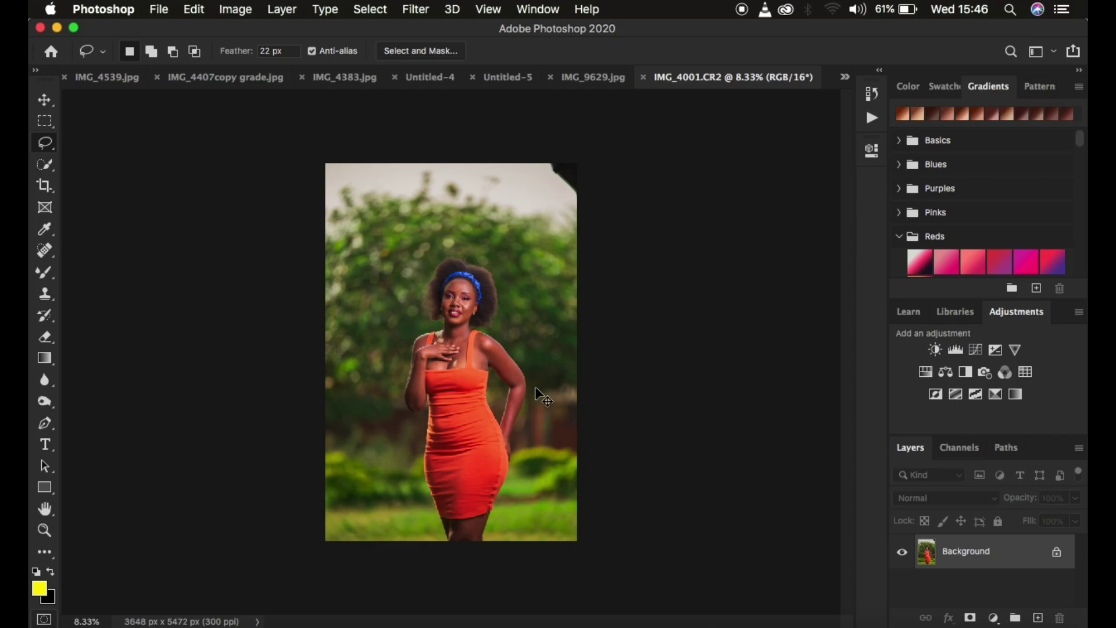
key("super+equal")
key("super+equal")
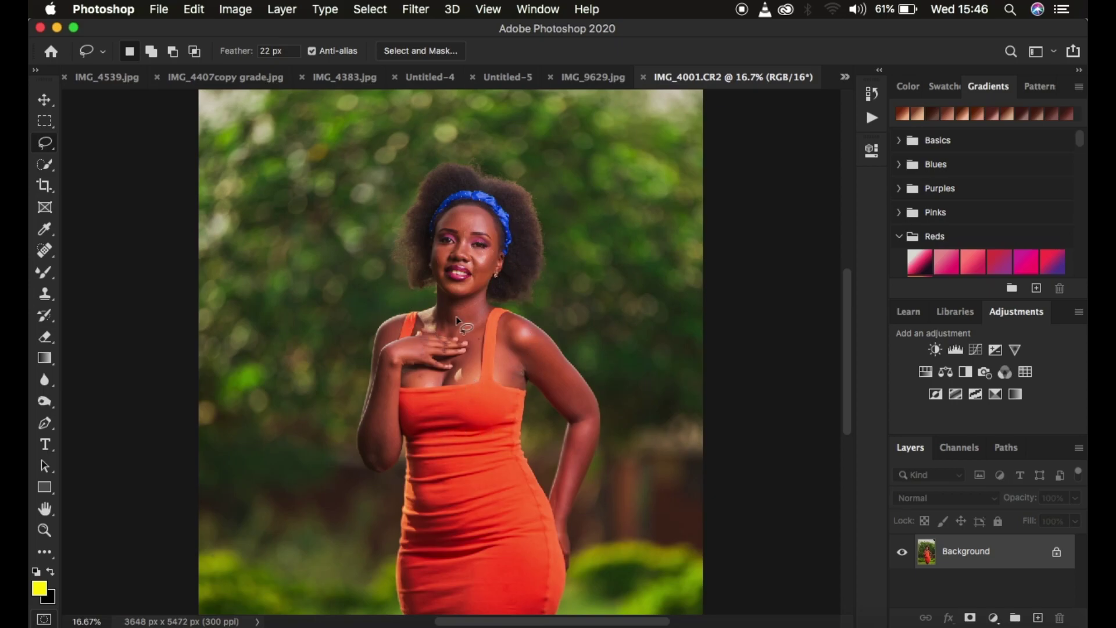
key("super+minus")
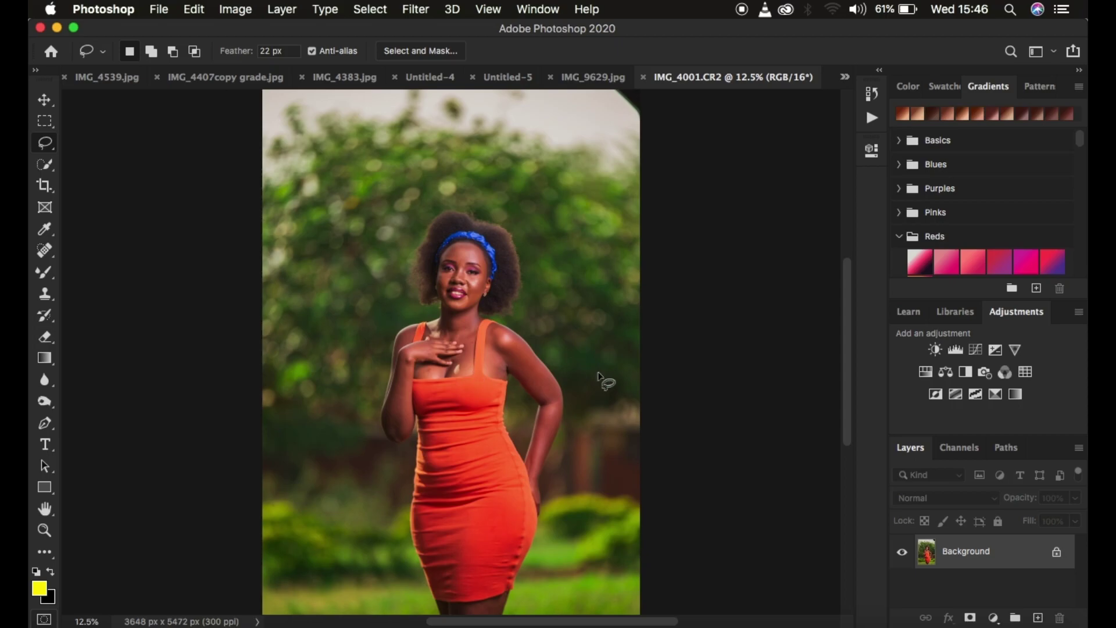
Add a Gradient Map adjustment layer above the Background and hide it to reveal the original photo colours.
left_click(993, 618)
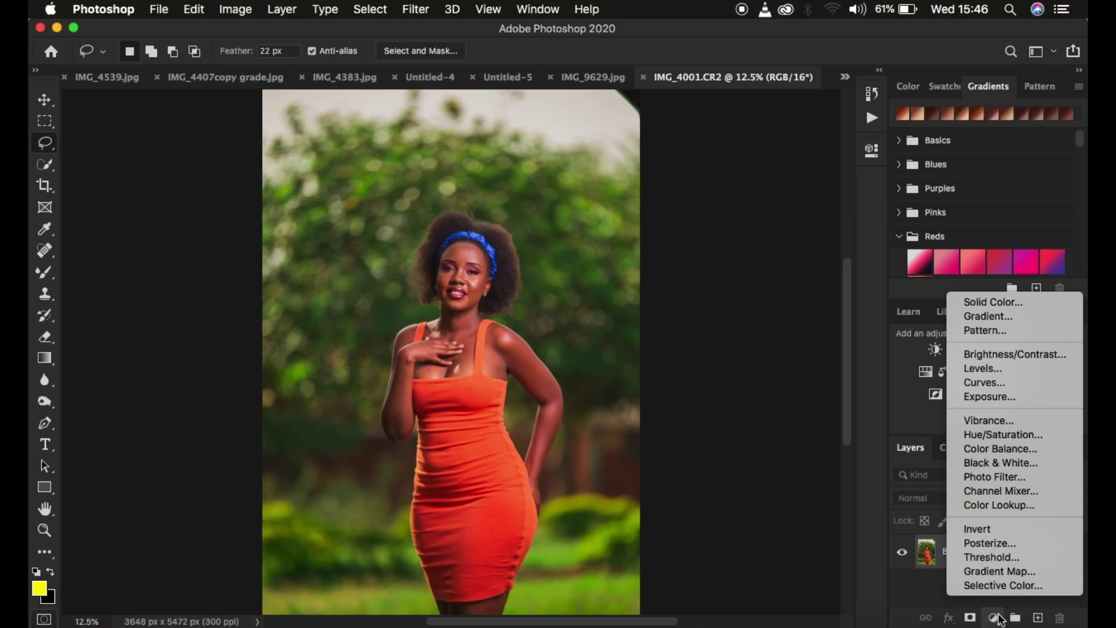
left_click(988, 571)
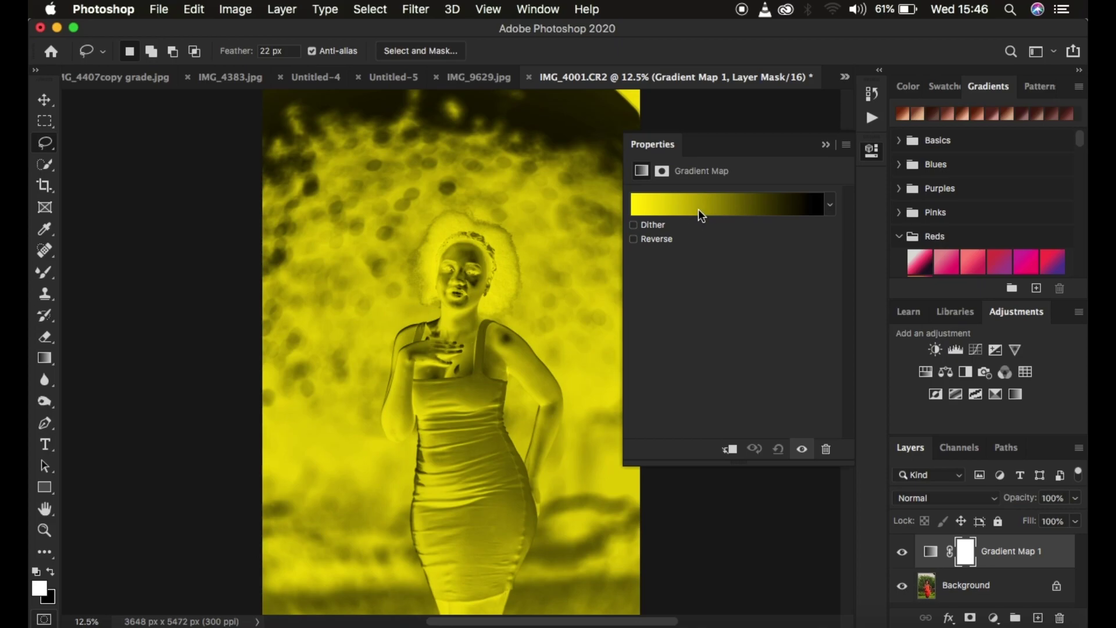
left_click(930, 555)
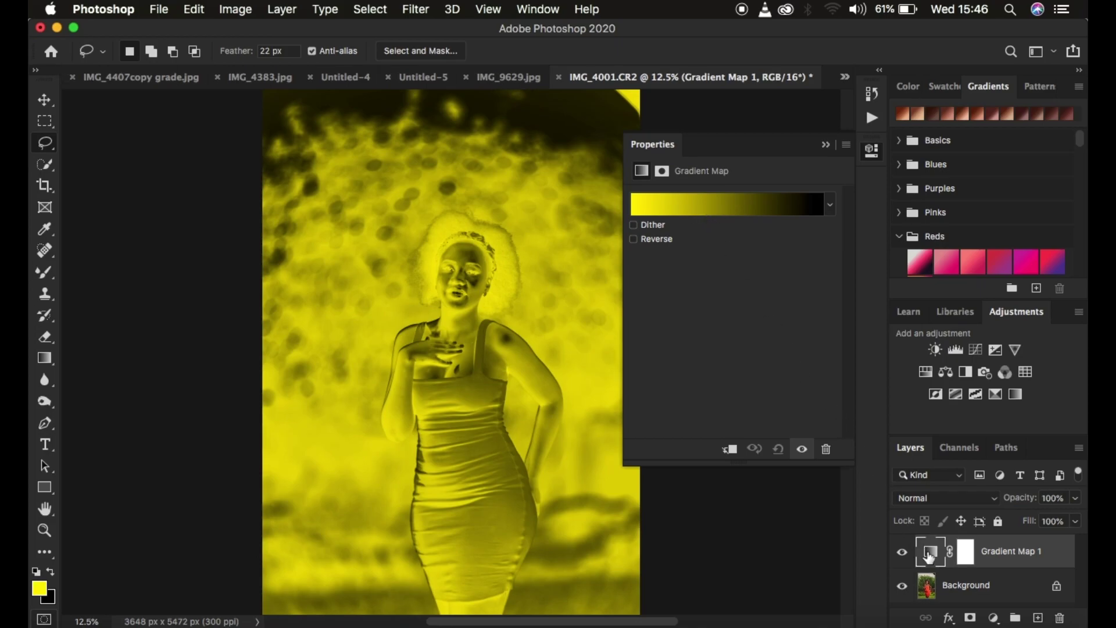
left_click(904, 552)
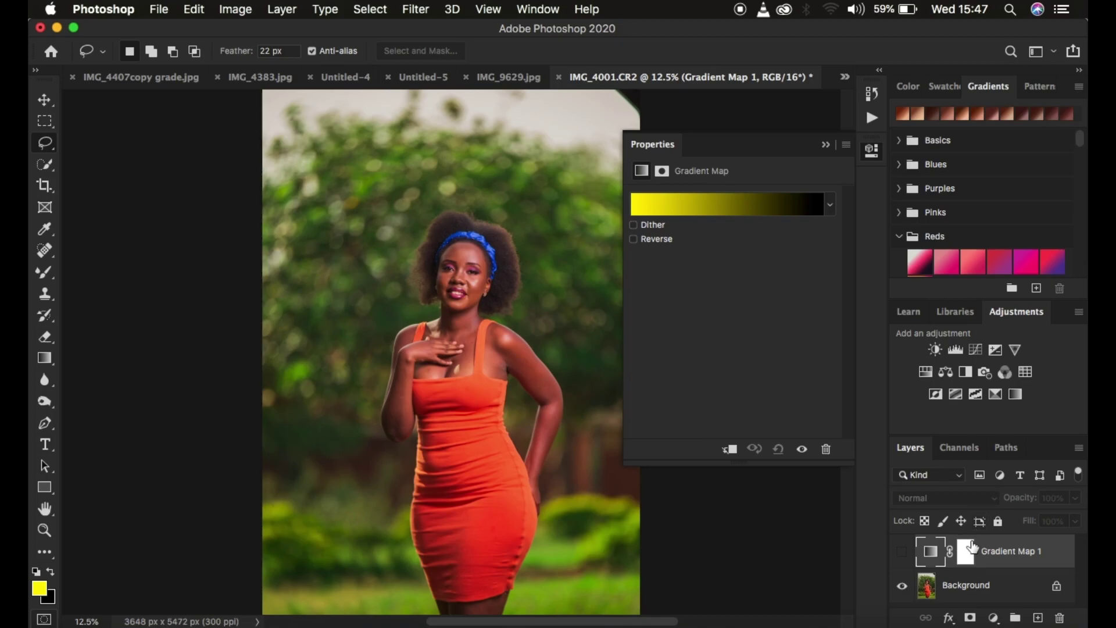
Set the gradient's 0% colour stop to the dark skin tone #44291e, sampled from the shadow on the woman's neck.
left_click(696, 209)
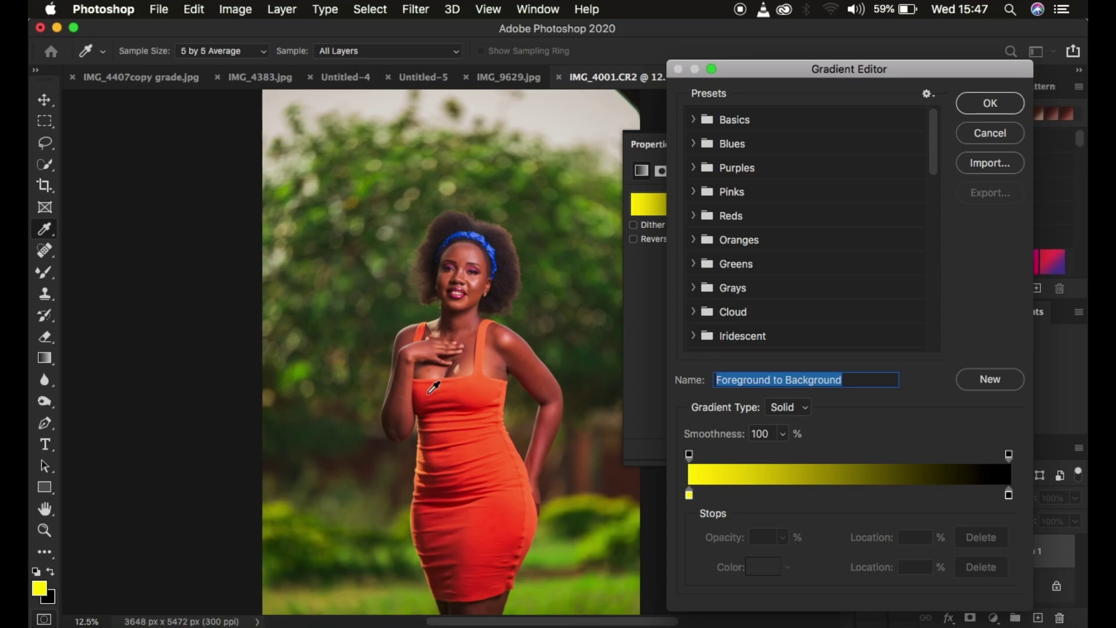
scroll(433, 388, "up", 3)
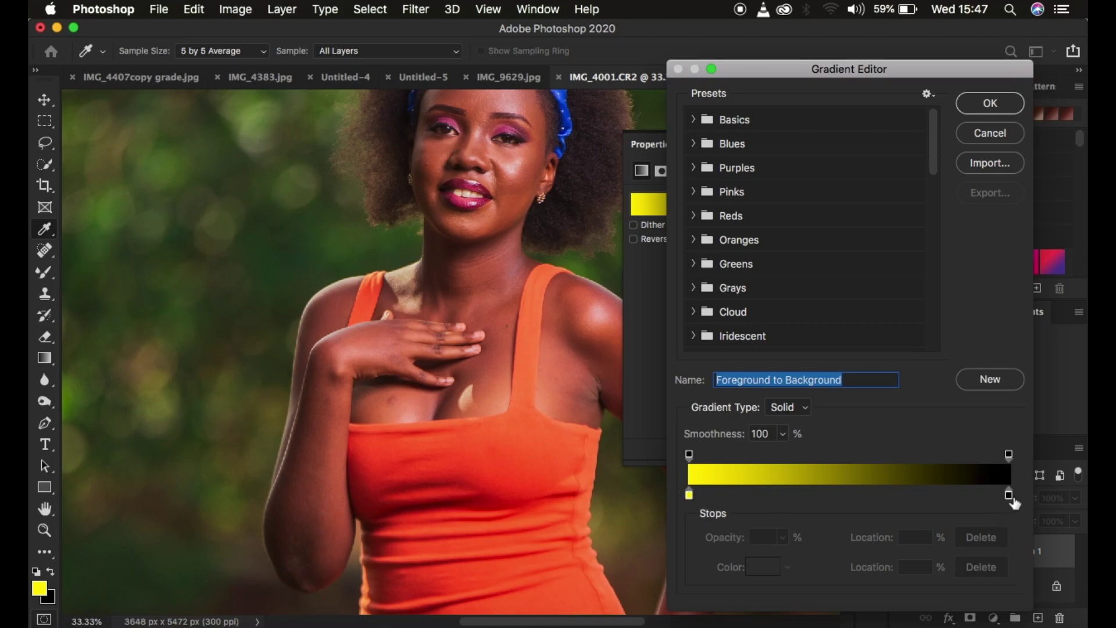
left_click(689, 495)
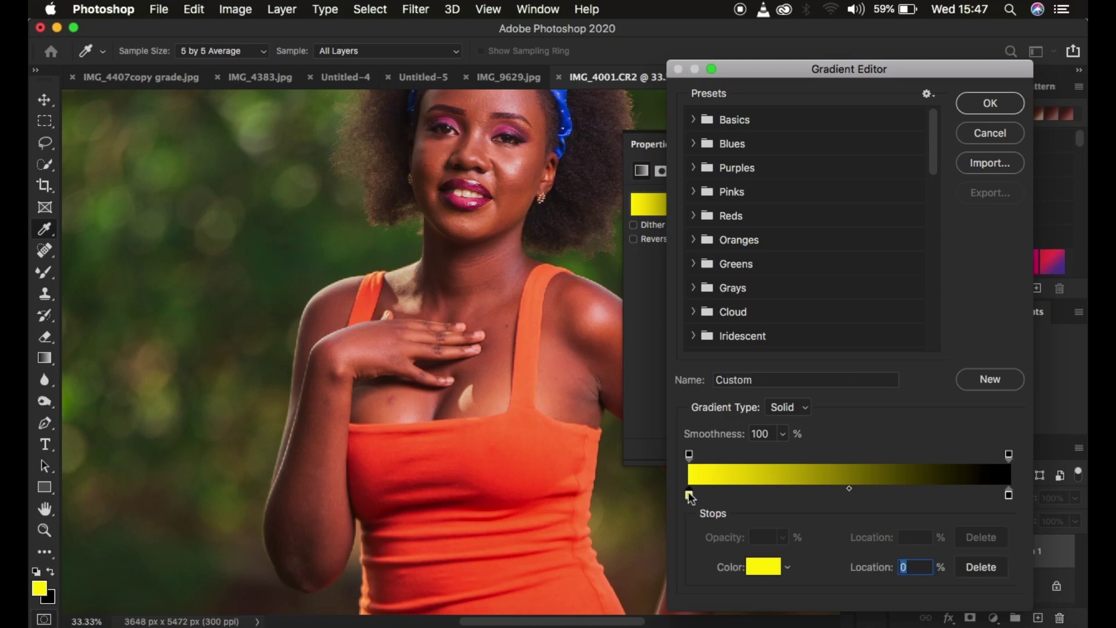
double_click(690, 494)
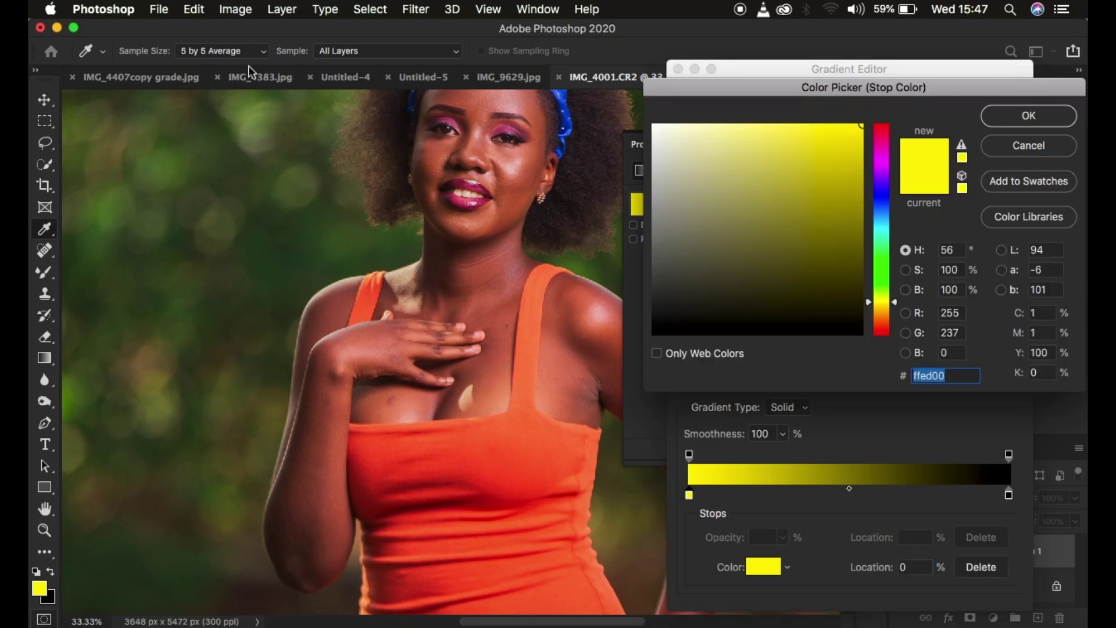
left_click(231, 51)
left_click(230, 52)
key("super+equal")
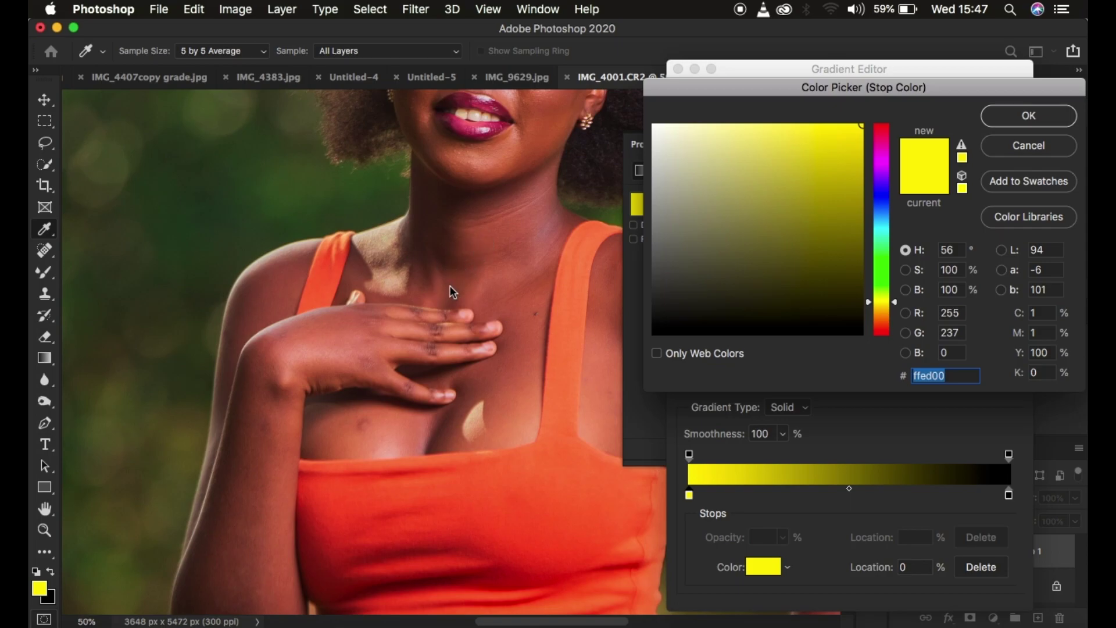
scroll(496, 239, "up", 3)
scroll(496, 240, "right", 2)
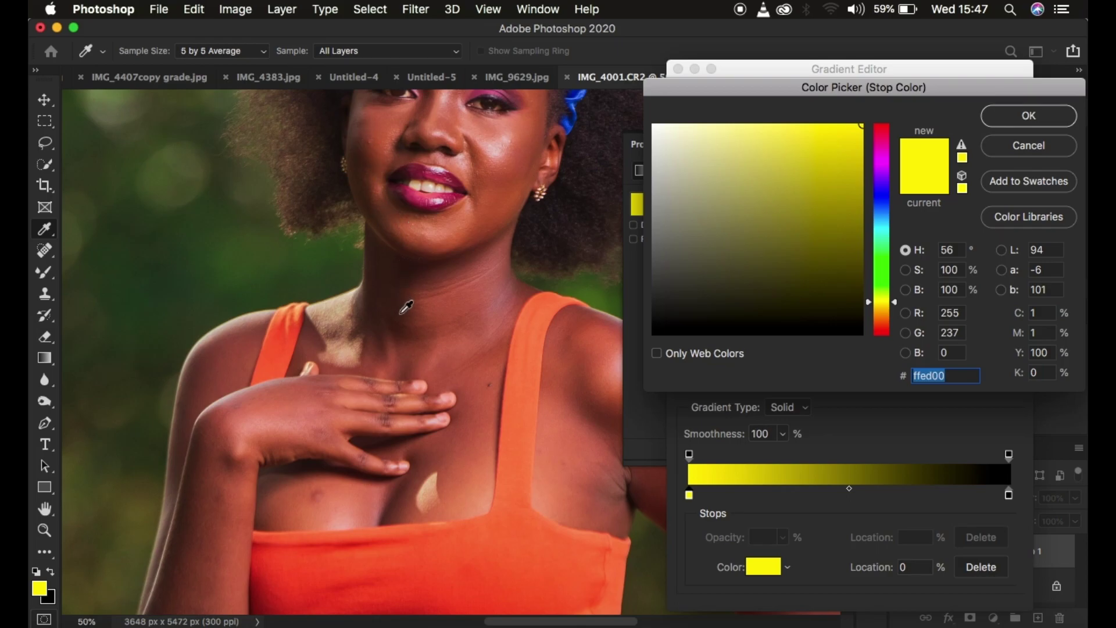
left_click(401, 312)
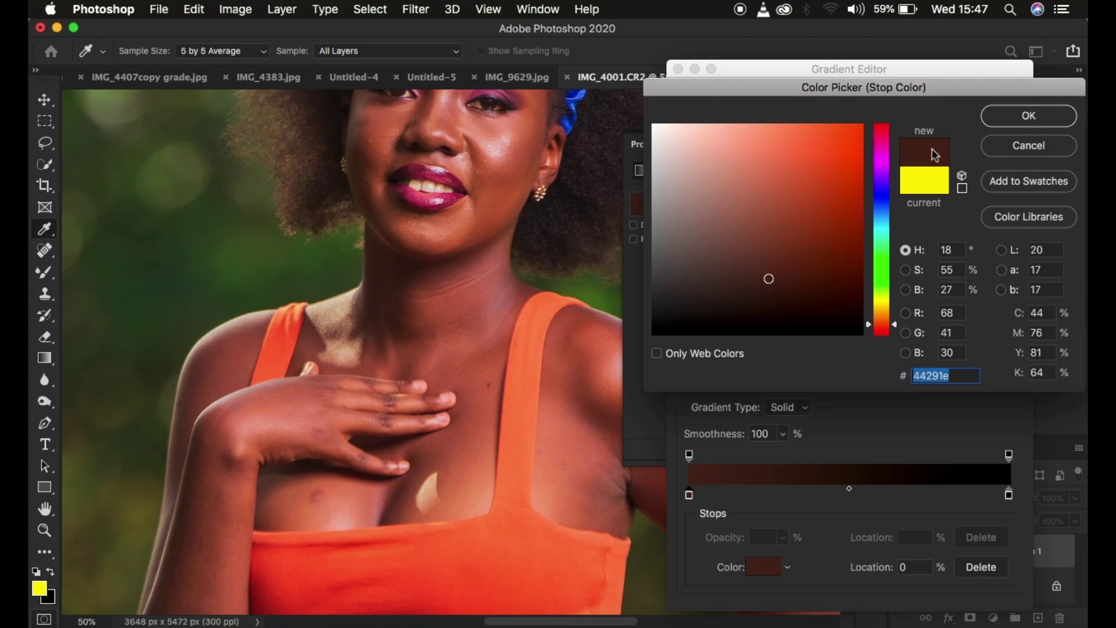
left_click(1018, 121)
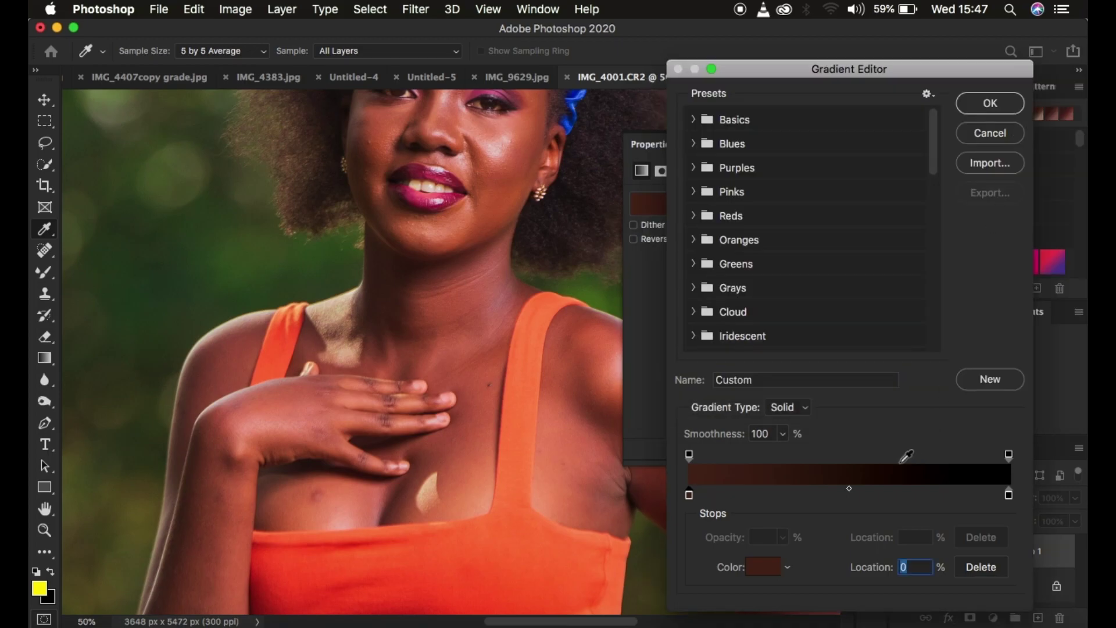
Add a colour stop at 46% to the gradient with the skin midtone #ab603d, sampled from the woman's lower cheek.
left_click(837, 492)
double_click(836, 496)
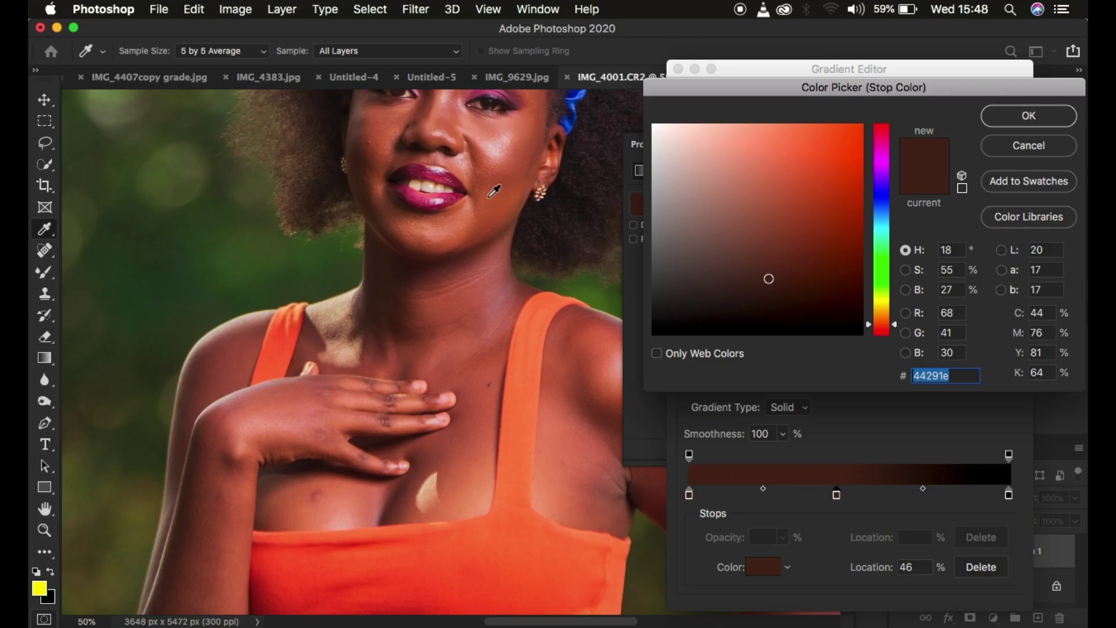
left_click(489, 197)
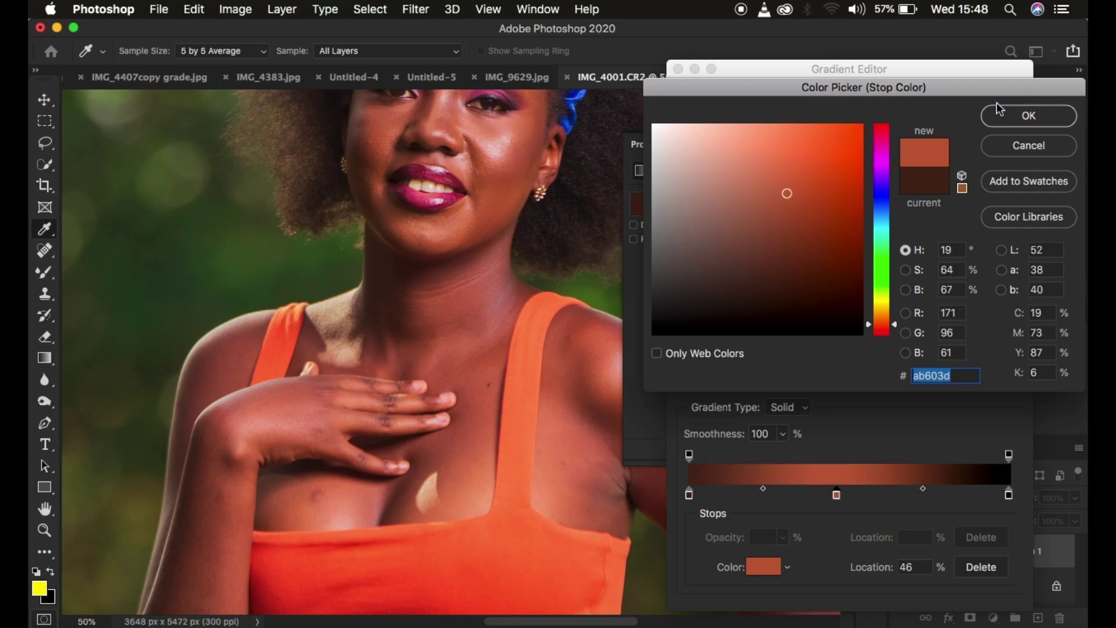
left_click(1010, 118)
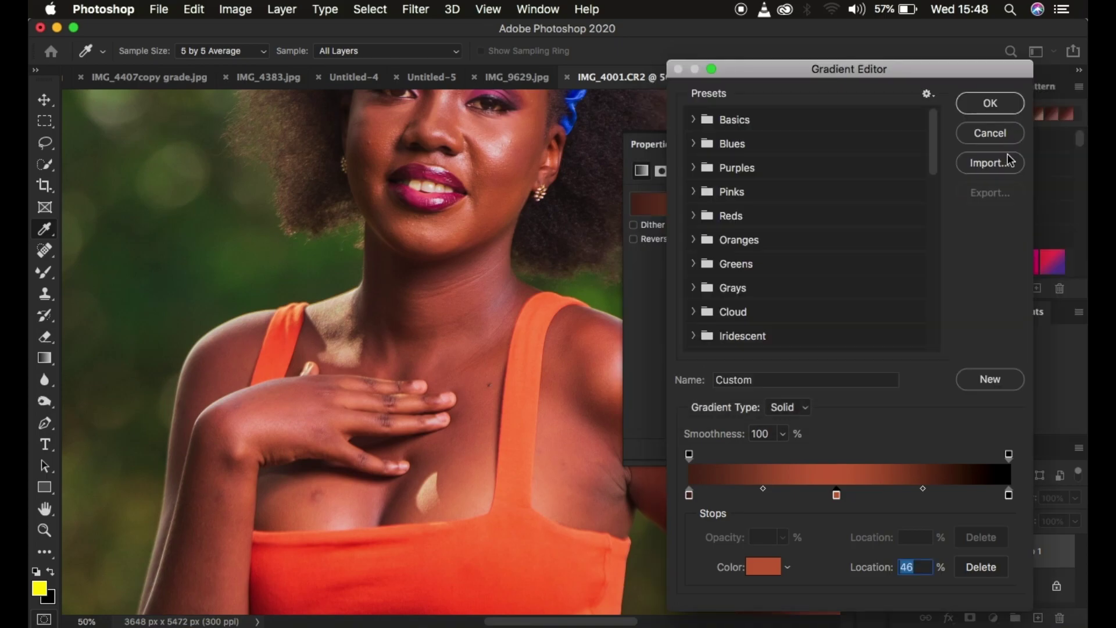
Set the gradient's 100% colour stop to the light skin tone #d8aca1, sampled from the highlight on the woman's cheek.
left_click(1009, 495)
double_click(1009, 495)
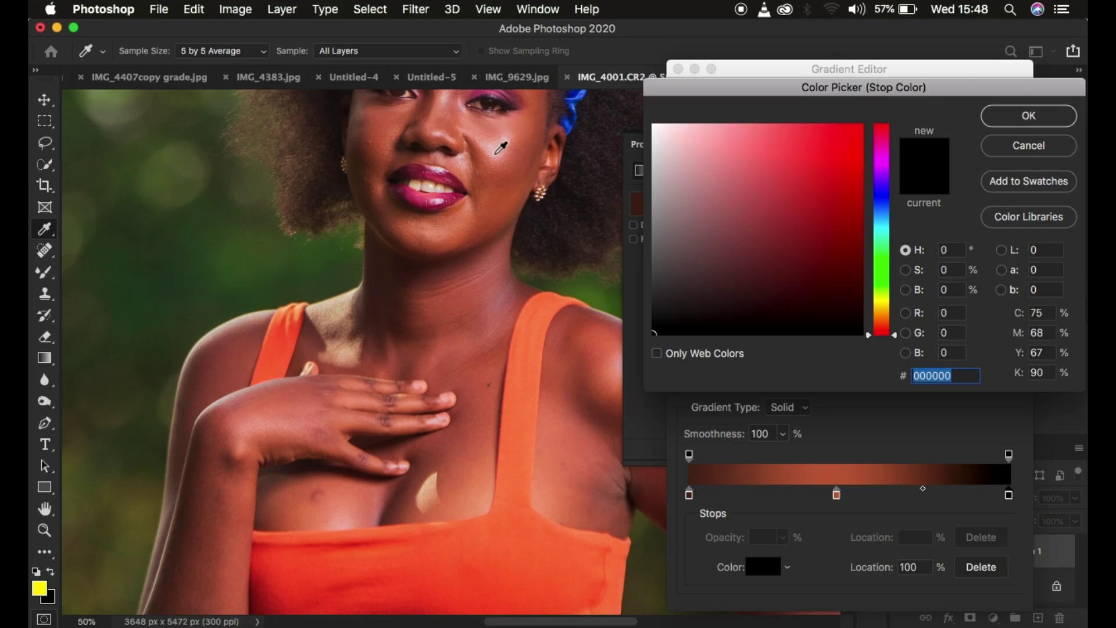
left_click(495, 155)
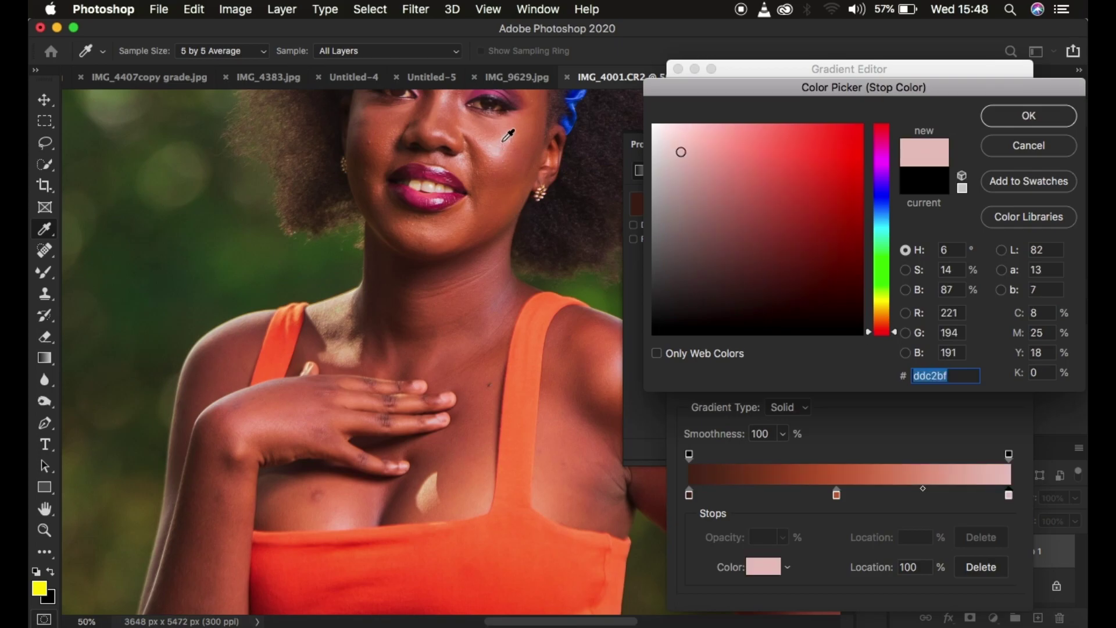
left_click(503, 141)
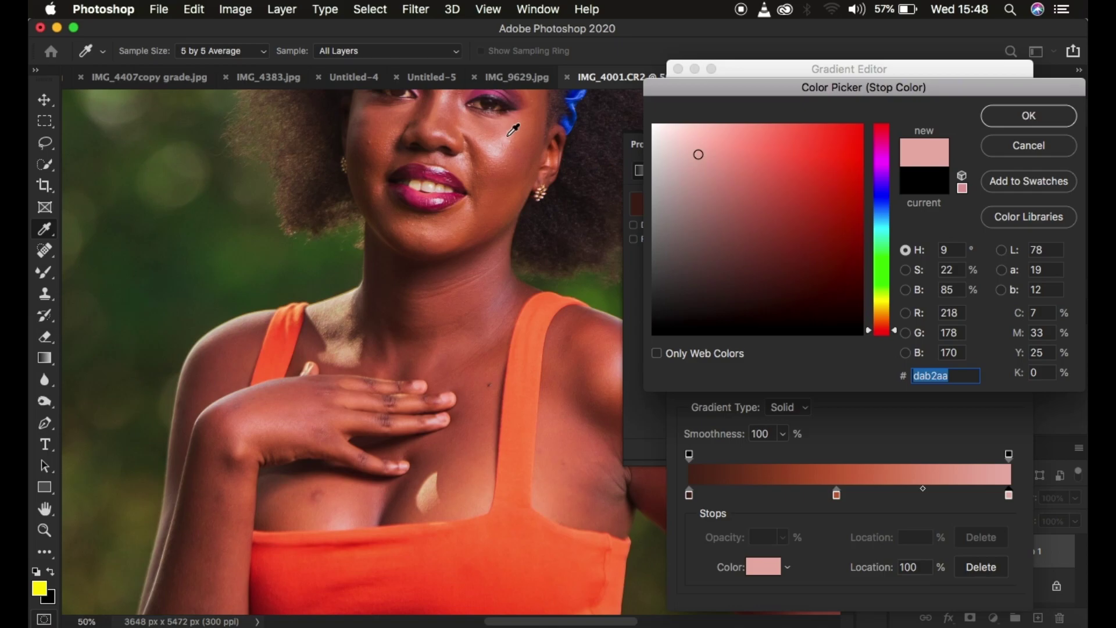
left_click(509, 141)
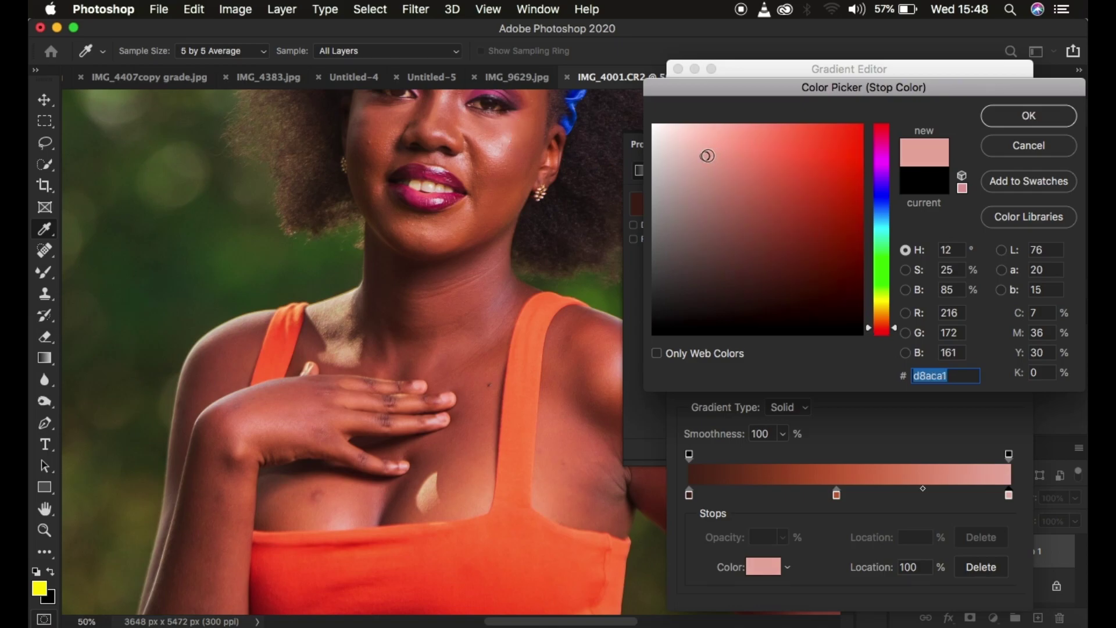
left_click(1012, 119)
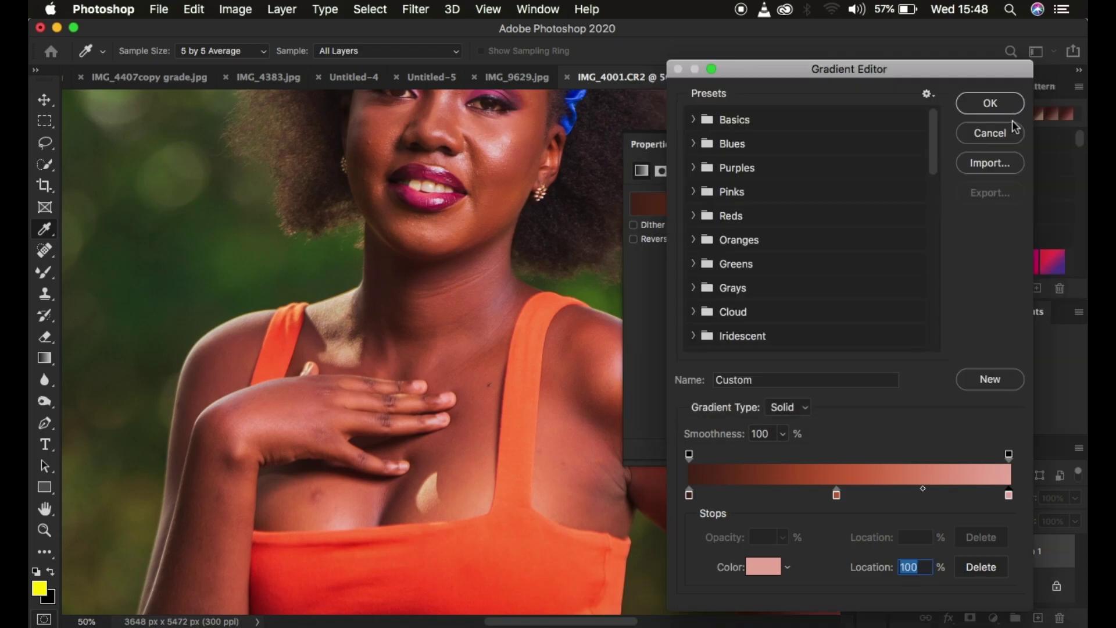
Accept the three-colour skin gradient and make the Gradient Map layer visible over the whole photo.
left_click(988, 103)
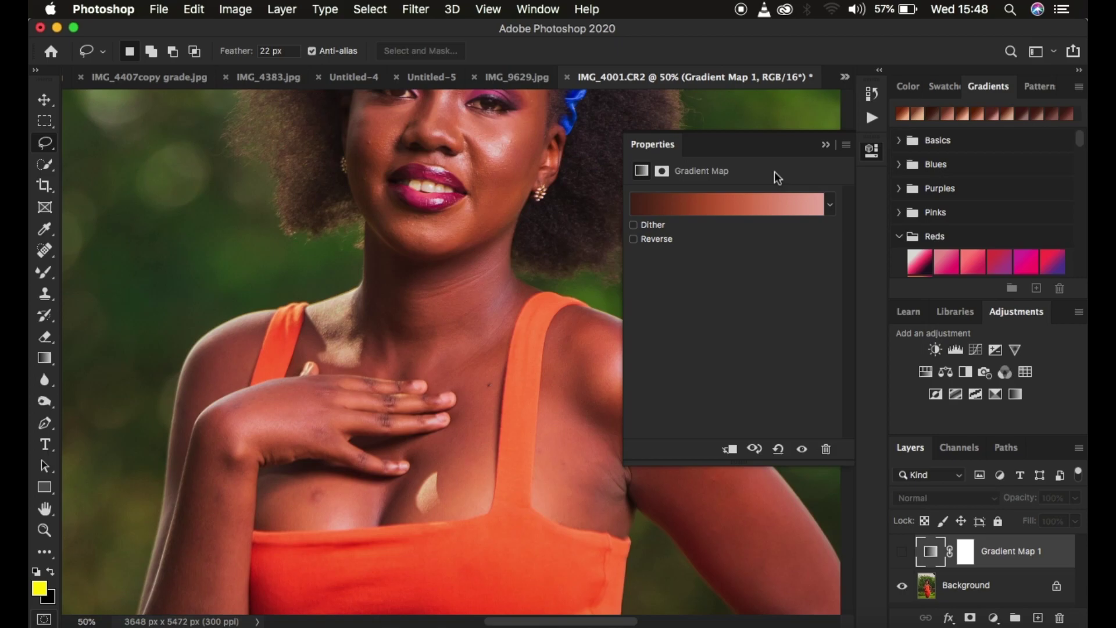
key("super+minus")
key("super+minus")
key("super+minus")
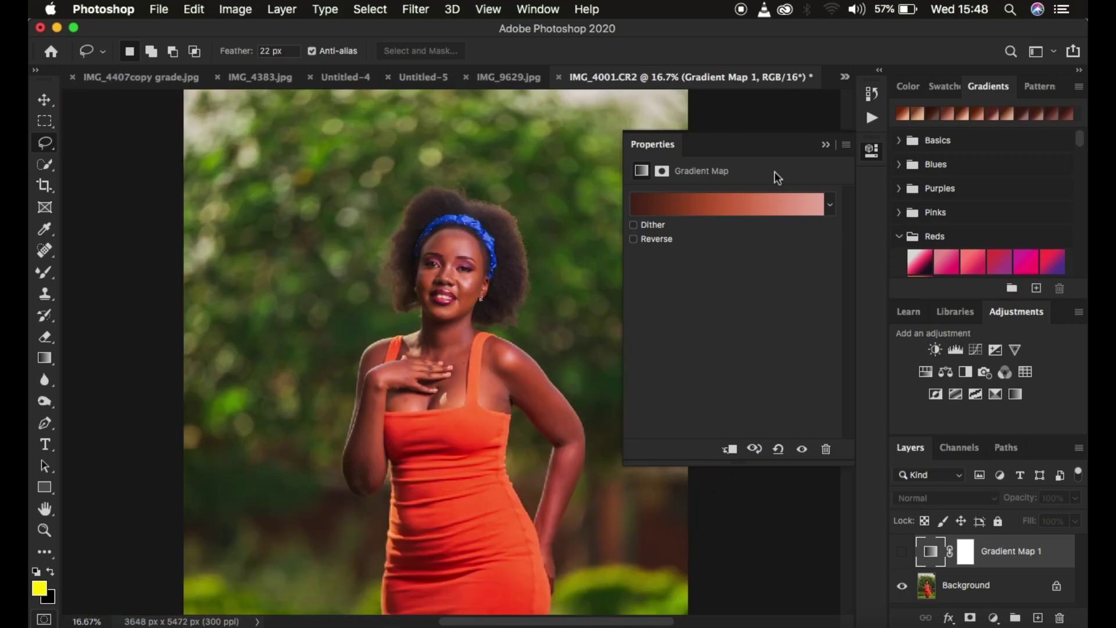
left_click(825, 145)
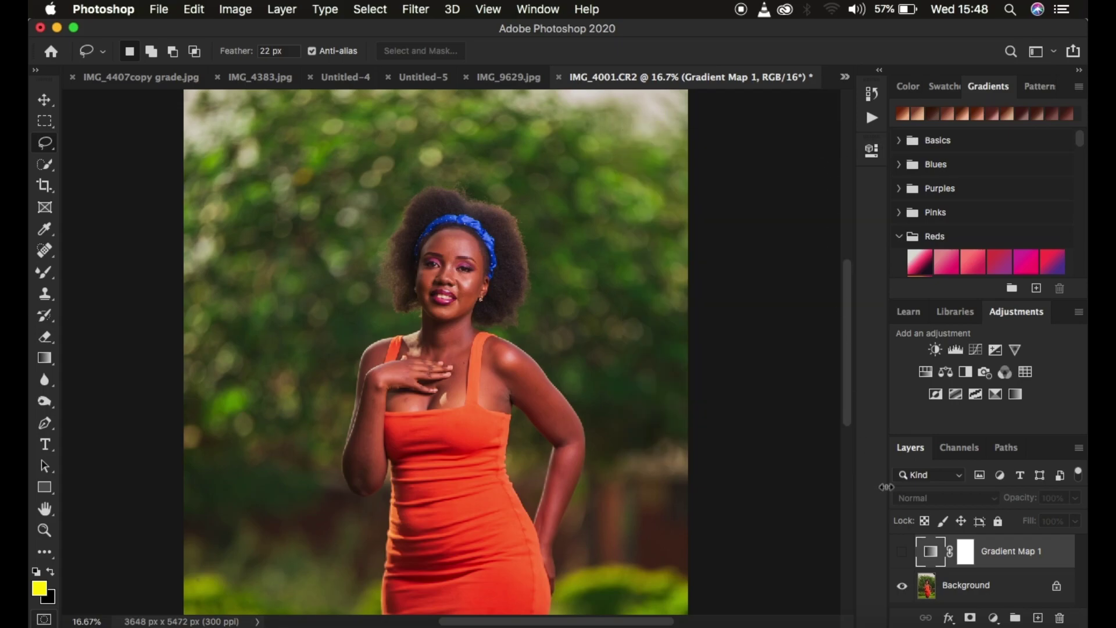
left_click(902, 554)
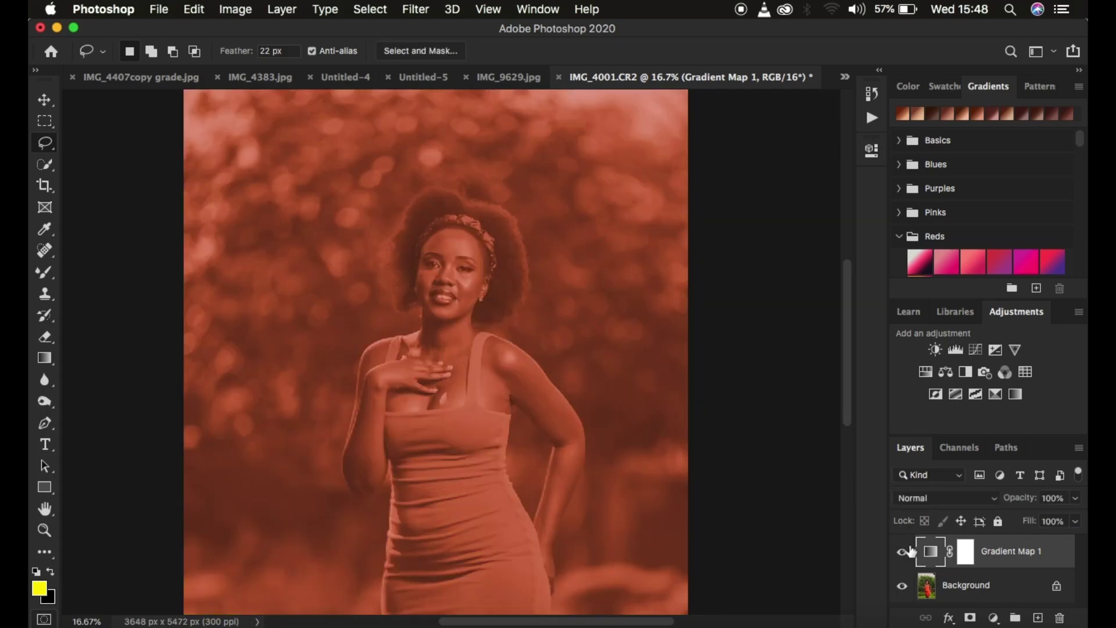
Set the Gradient Map layer's blend mode to Color.
left_click(926, 499)
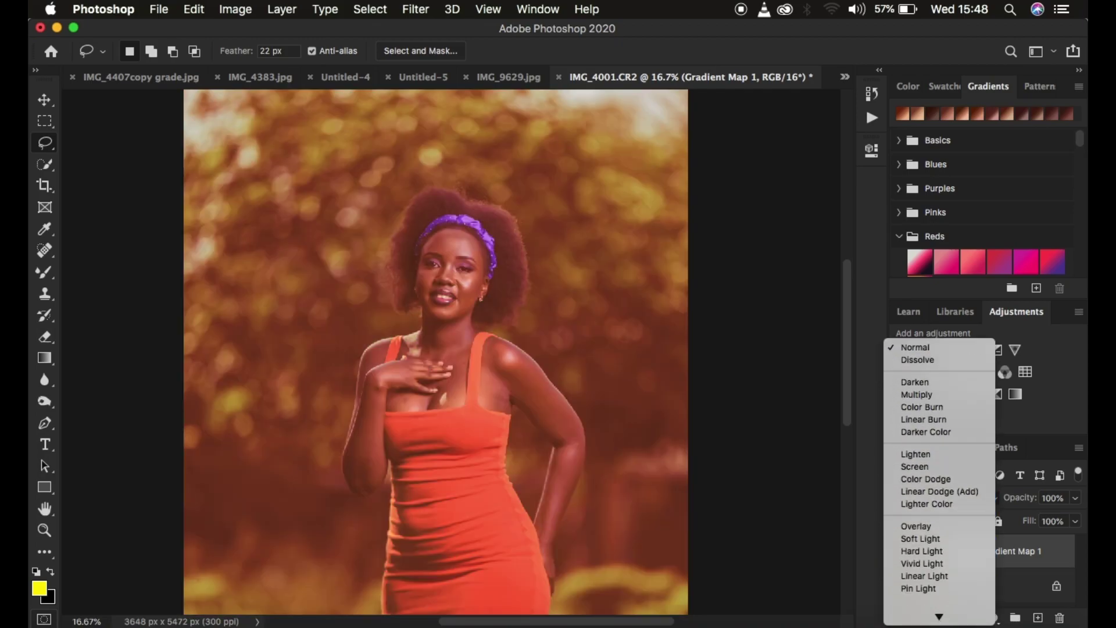
scroll(939, 523, "down", 3)
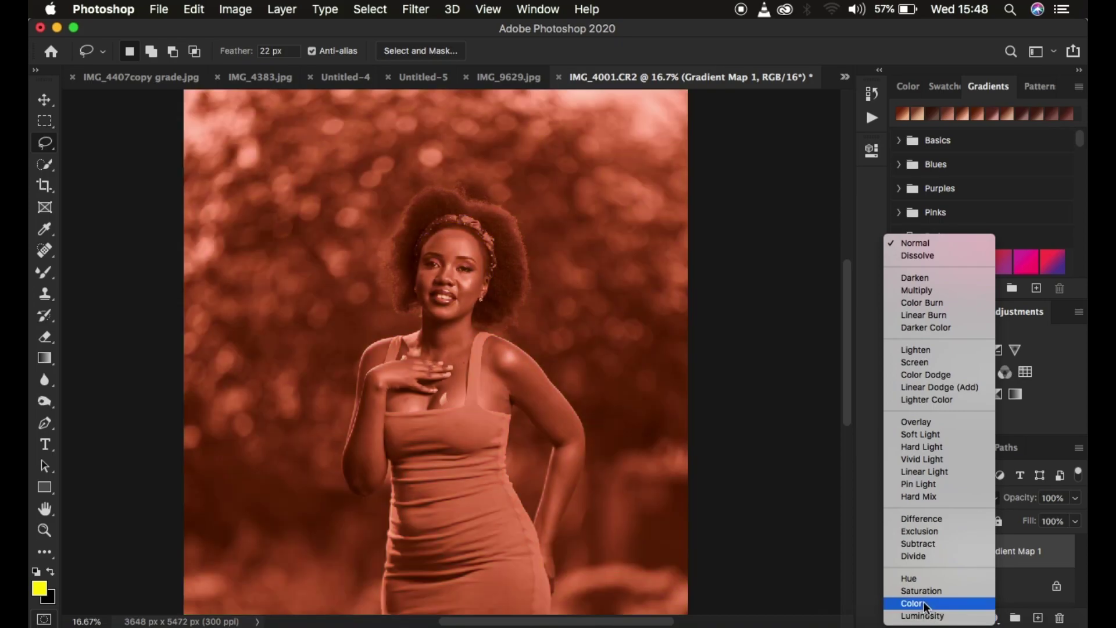
left_click(924, 603)
key("super+minus")
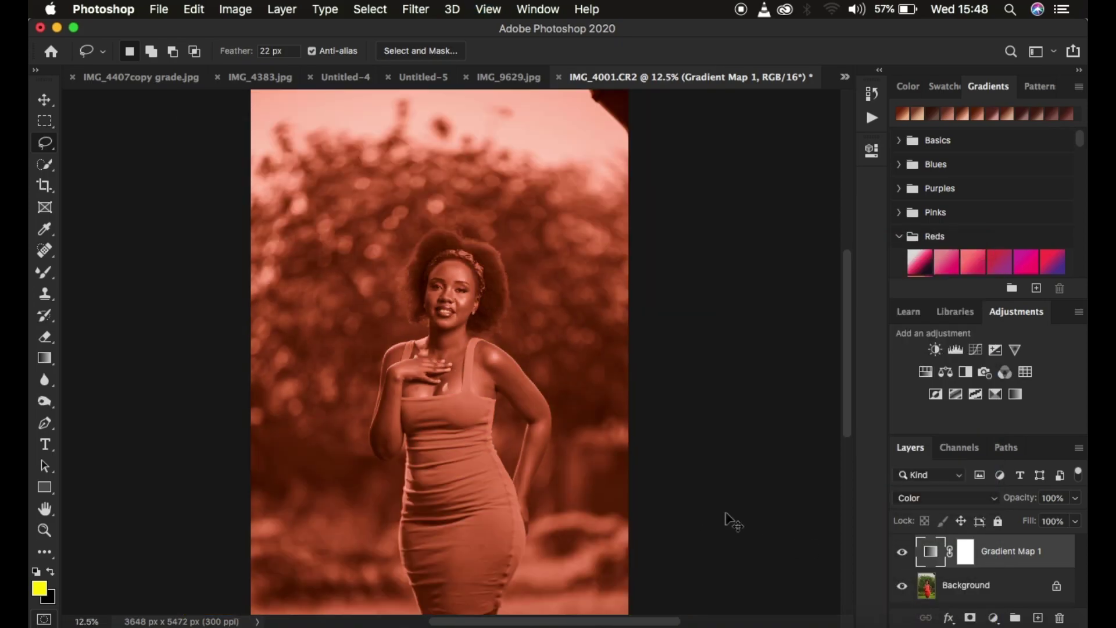
key("super+minus")
key("super+equal")
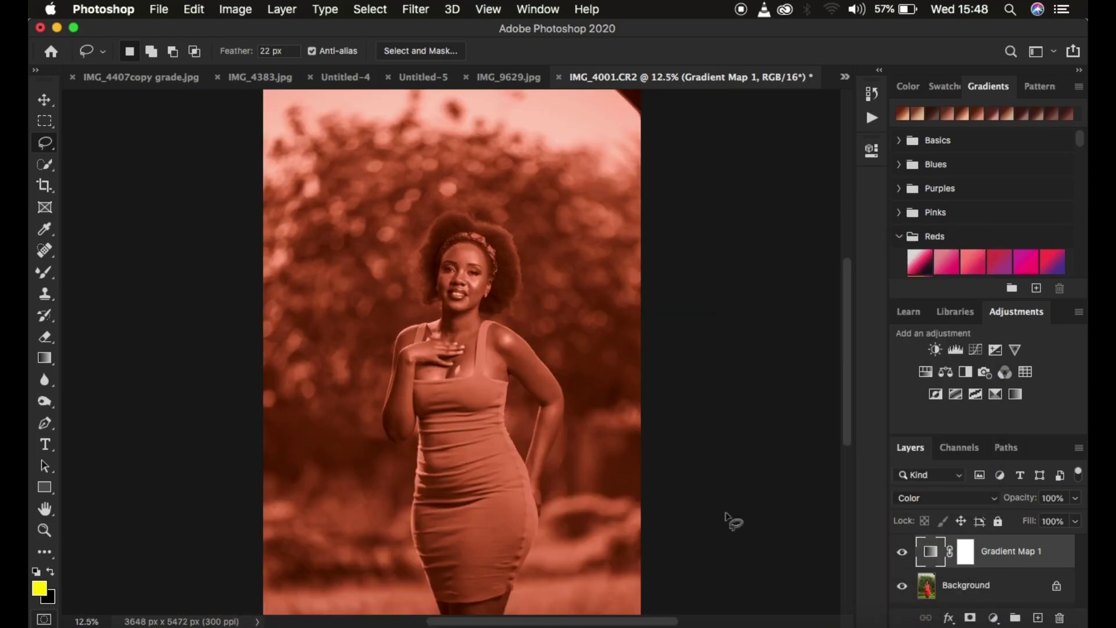
Invert the Gradient Map's layer mask to black and switch to the regular Brush tool with the Soft Round tip.
left_click(965, 555)
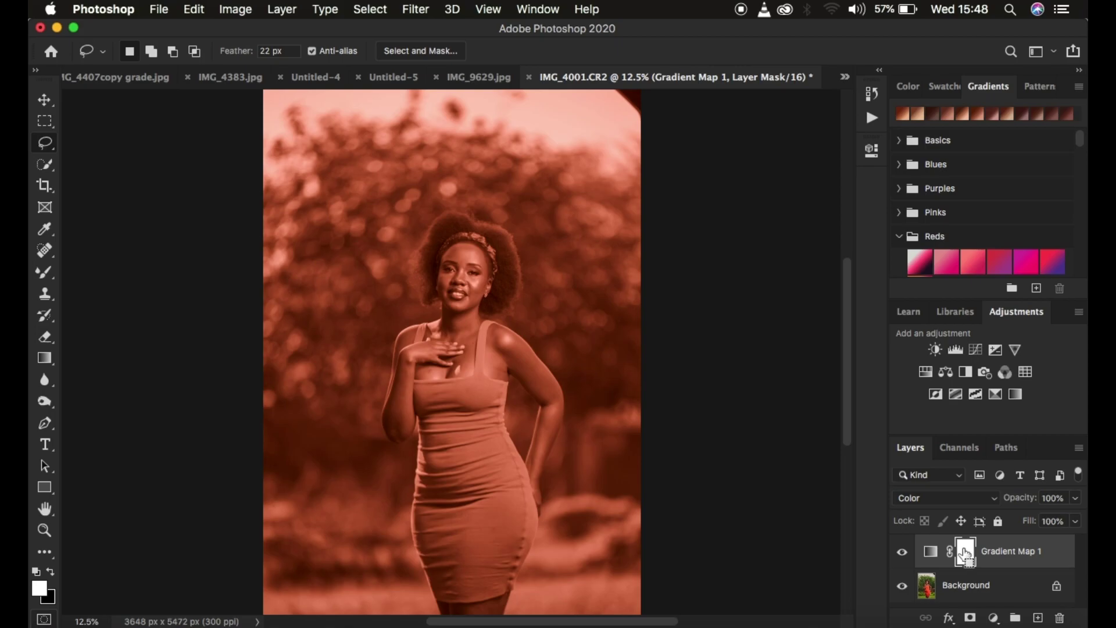
key("super+i")
left_click(44, 272)
right_click(44, 273)
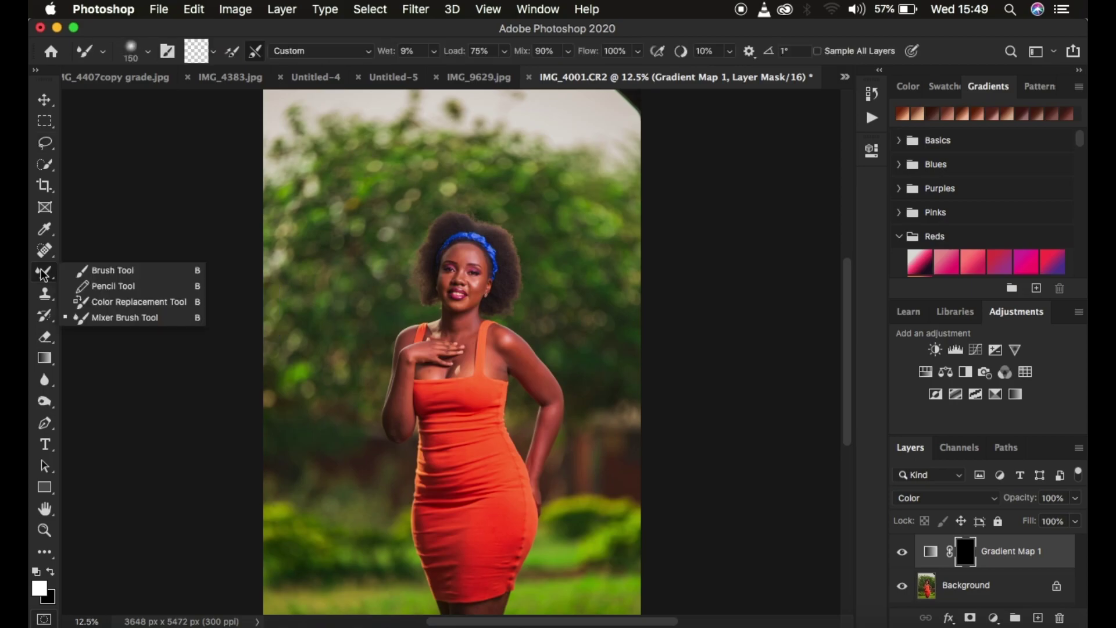
left_click(112, 270)
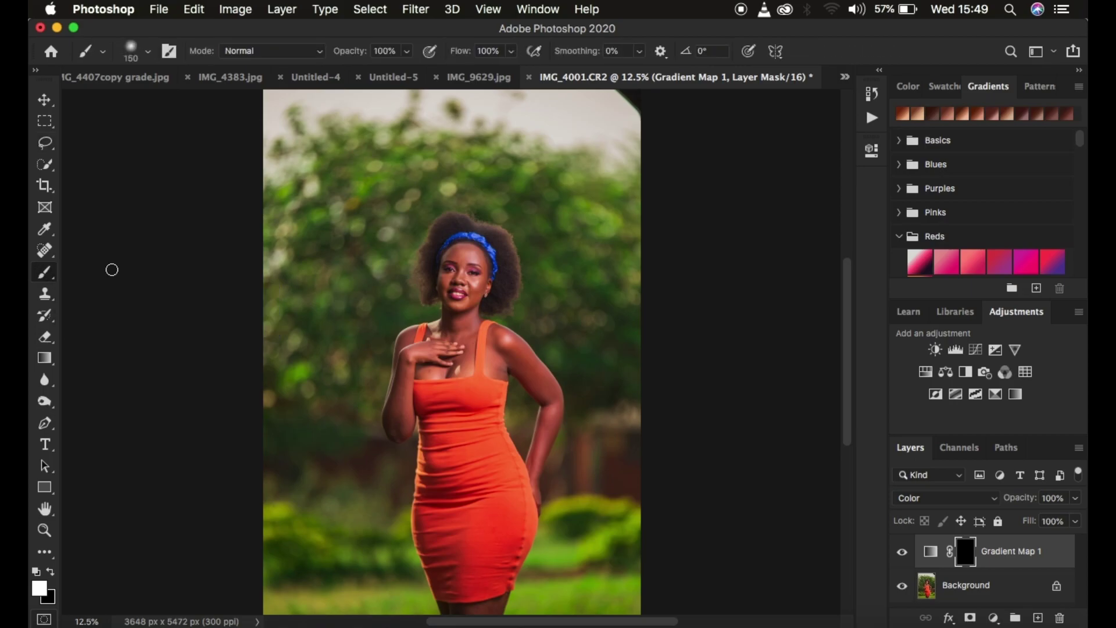
left_click(149, 55)
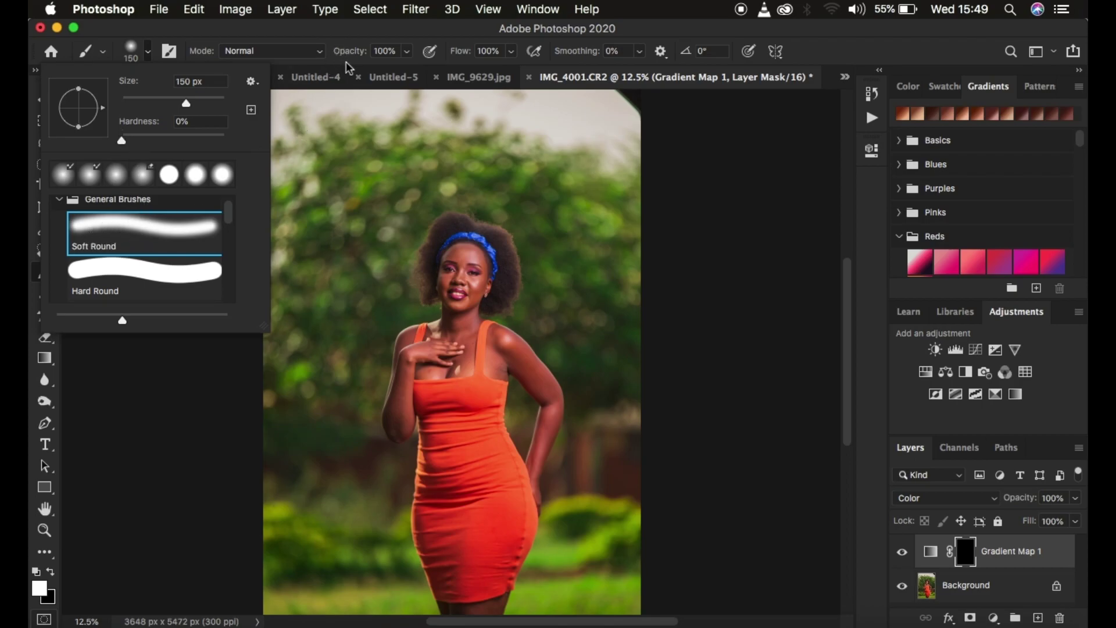
left_click(459, 43)
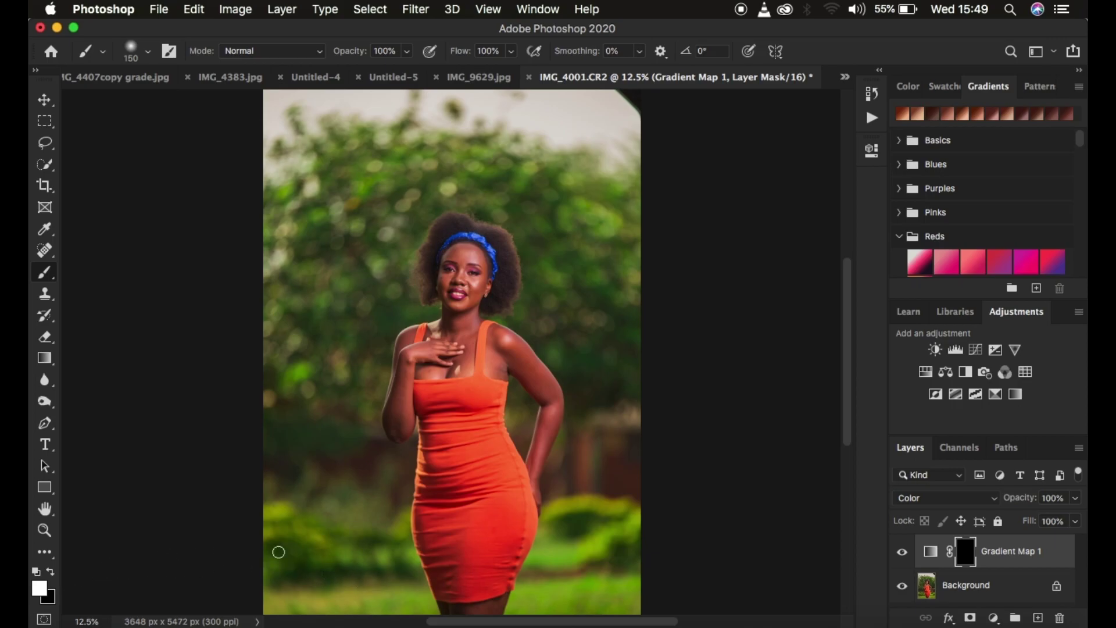
Paint white on the mask over the shoulder and bent arm on the hip, using a soft brush of 175 px.
key("super+equal")
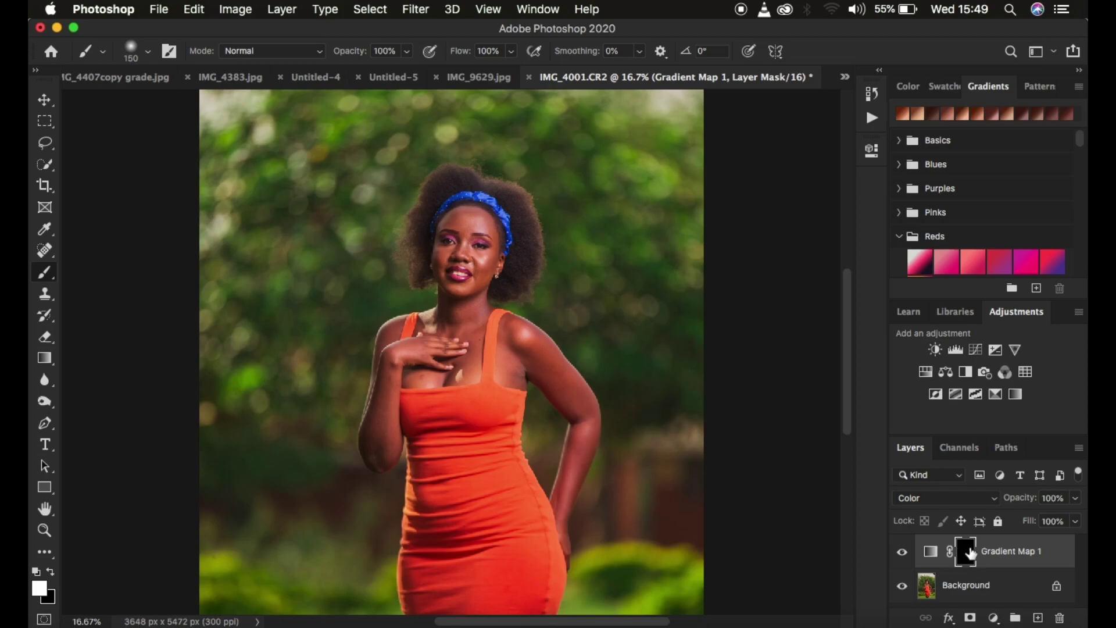
key("bracketright")
key("bracketright")
left_click(517, 341)
mouse_move(517, 342)
left_mouse_down()
mouse_move(584, 409)
mouse_move(566, 387)
mouse_move(584, 424)
mouse_move(561, 499)
mouse_move(584, 415)
mouse_move(569, 380)
mouse_move(591, 412)
mouse_move(547, 353)
left_mouse_up()
key("bracketleft")
key("bracketleft")
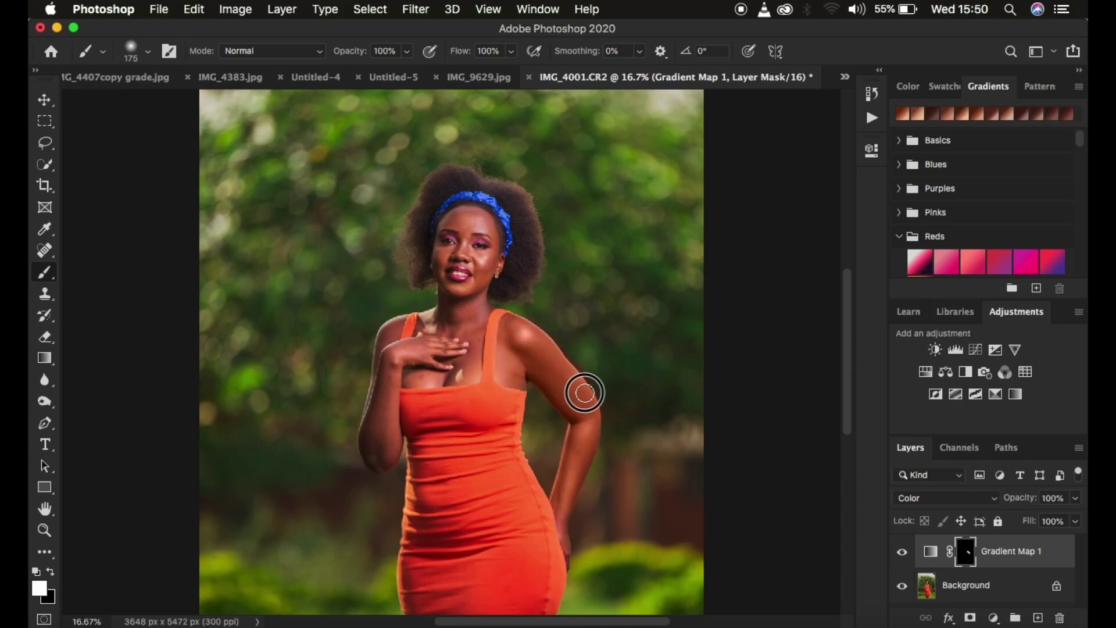
Lower the Gradient Map layer's opacity to 71% and paint white on the mask over the chest, neck and both arms.
left_click_drag(1021, 497, 996, 501)
mouse_move(476, 353)
left_mouse_down()
mouse_move(454, 319)
mouse_move(436, 346)
mouse_move(426, 325)
mouse_move(439, 345)
mouse_move(425, 367)
mouse_move(459, 370)
mouse_move(459, 320)
mouse_move(467, 355)
mouse_move(475, 314)
mouse_move(469, 335)
mouse_move(450, 309)
mouse_move(472, 302)
mouse_move(467, 334)
mouse_move(439, 365)
mouse_move(450, 367)
mouse_move(425, 373)
mouse_move(455, 375)
mouse_move(463, 326)
mouse_move(431, 366)
mouse_move(423, 349)
mouse_move(449, 333)
mouse_move(426, 332)
mouse_move(473, 303)
mouse_move(515, 338)
mouse_move(508, 370)
mouse_move(387, 371)
mouse_move(376, 454)
mouse_move(386, 455)
mouse_move(385, 358)
mouse_move(385, 385)
mouse_move(397, 326)
mouse_move(388, 357)
mouse_move(444, 341)
mouse_move(435, 332)
mouse_move(460, 337)
mouse_move(417, 376)
mouse_move(436, 337)
mouse_move(411, 366)
mouse_move(553, 367)
mouse_move(558, 374)
mouse_move(519, 377)
mouse_move(560, 377)
left_mouse_up()
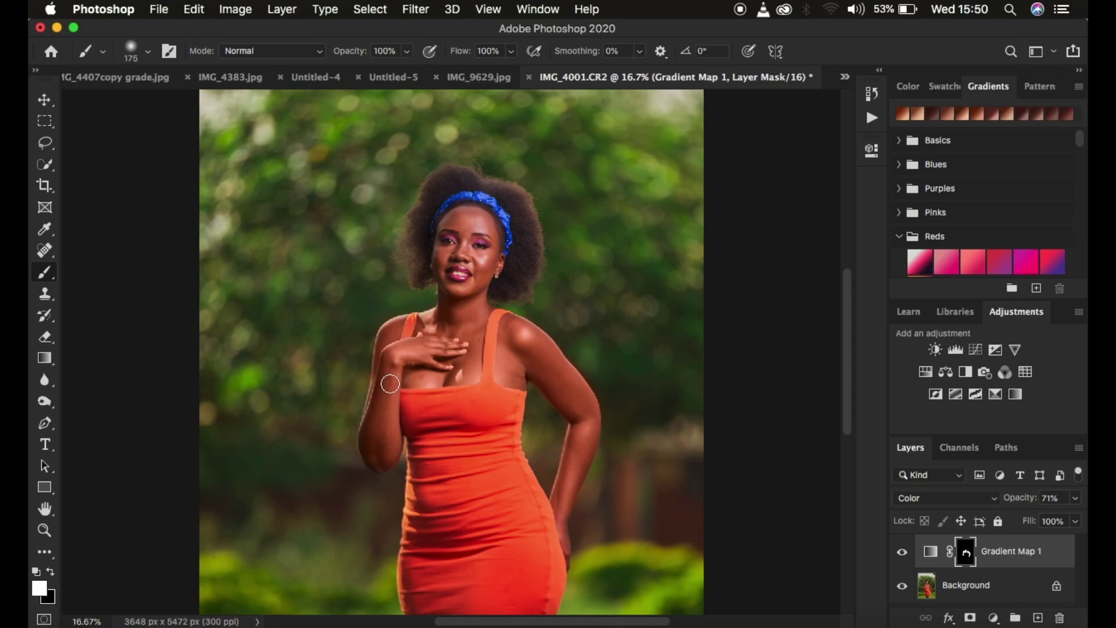
key("super+equal")
key("super+equal")
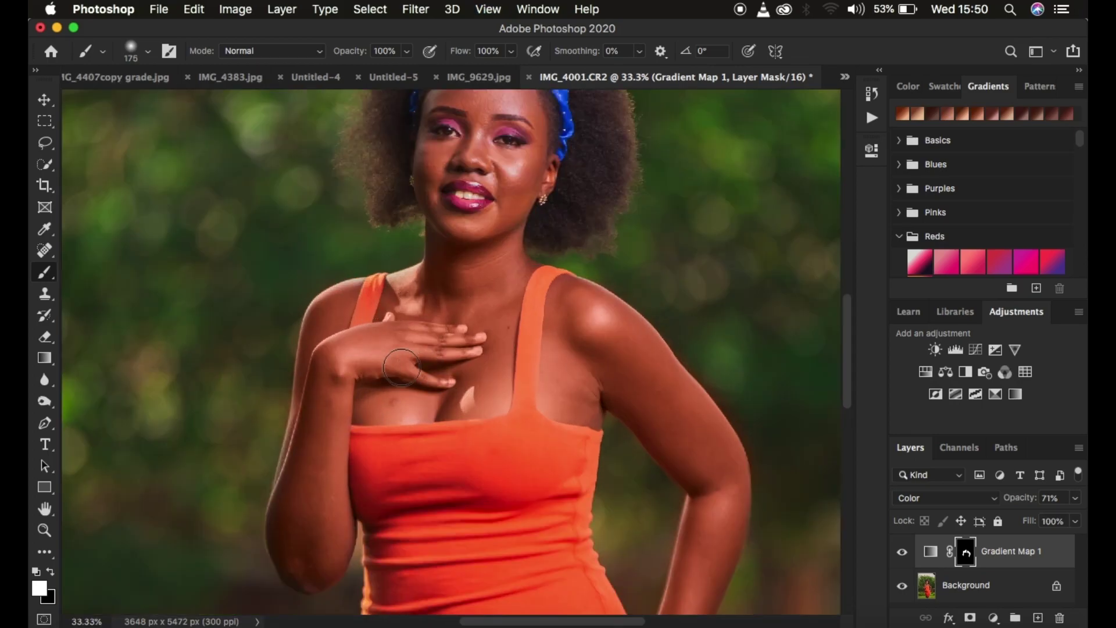
mouse_move(372, 402)
left_mouse_down()
mouse_move(432, 413)
mouse_move(445, 364)
mouse_move(409, 322)
mouse_move(393, 315)
mouse_move(387, 332)
mouse_move(384, 317)
mouse_move(400, 283)
mouse_move(434, 262)
left_mouse_up()
mouse_move(331, 306)
left_mouse_down()
mouse_move(313, 416)
mouse_move(303, 423)
mouse_move(297, 409)
mouse_move(283, 478)
mouse_move(283, 536)
mouse_move(297, 558)
mouse_move(320, 505)
mouse_move(324, 552)
left_mouse_up()
mouse_move(620, 351)
left_mouse_down()
mouse_move(711, 414)
mouse_move(690, 387)
mouse_move(737, 450)
mouse_move(727, 498)
left_mouse_up()
key("super+minus")
key("super+minus")
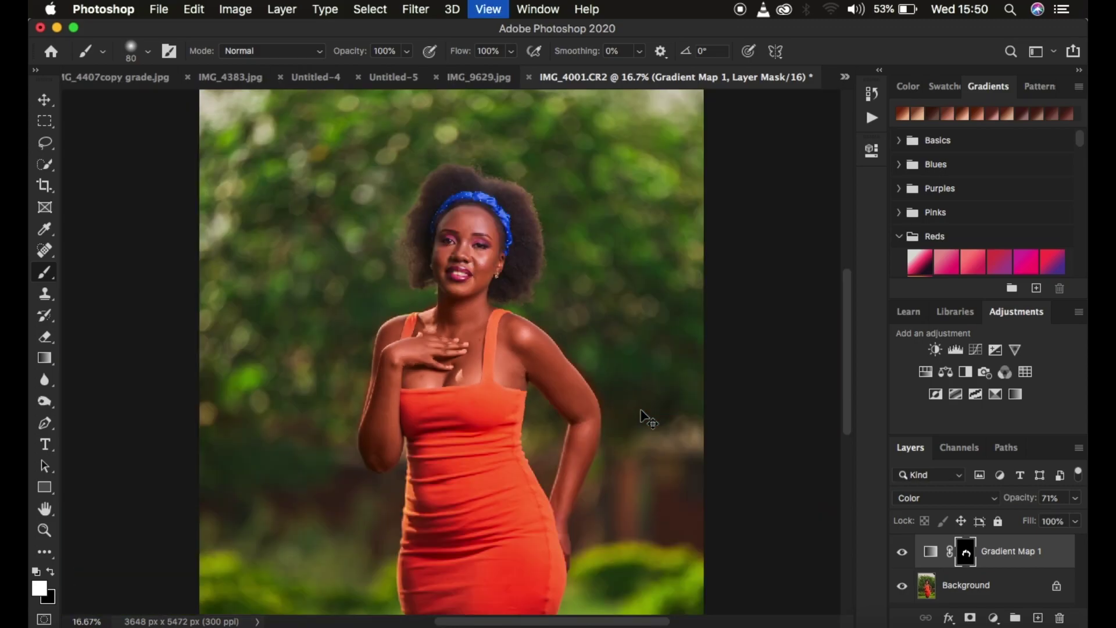
Paint white on the mask over the hand at the hip and the legs below the dress hem.
key("super+plus")
key("super+plus")
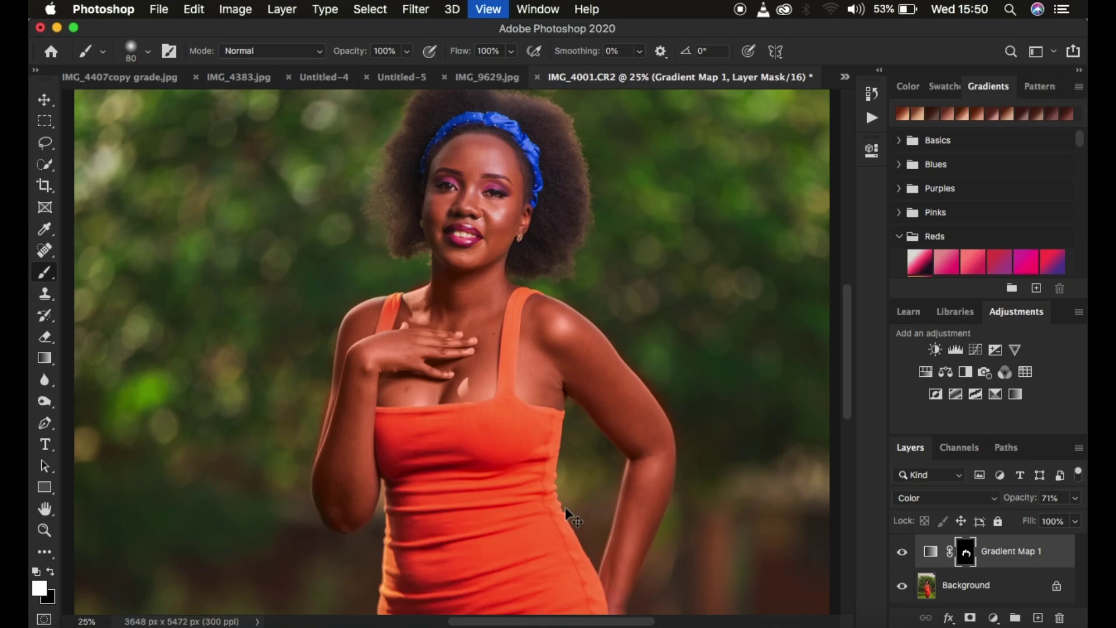
scroll(588, 423, "down", 5)
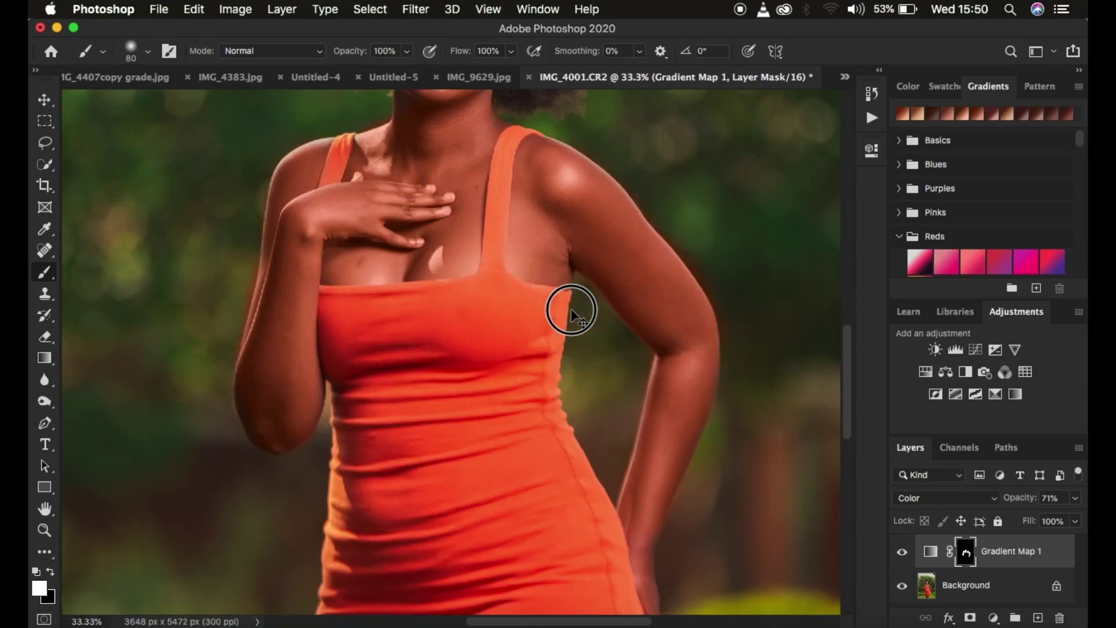
mouse_move(630, 450)
left_mouse_down()
mouse_move(642, 557)
mouse_move(638, 519)
left_mouse_up()
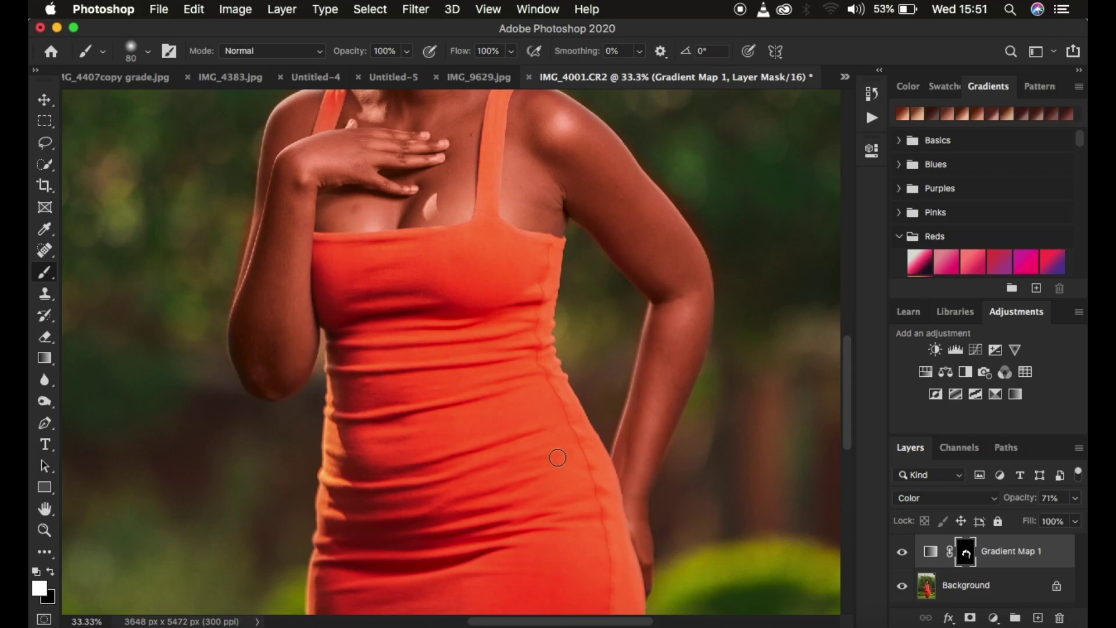
scroll(544, 215, "down", 6)
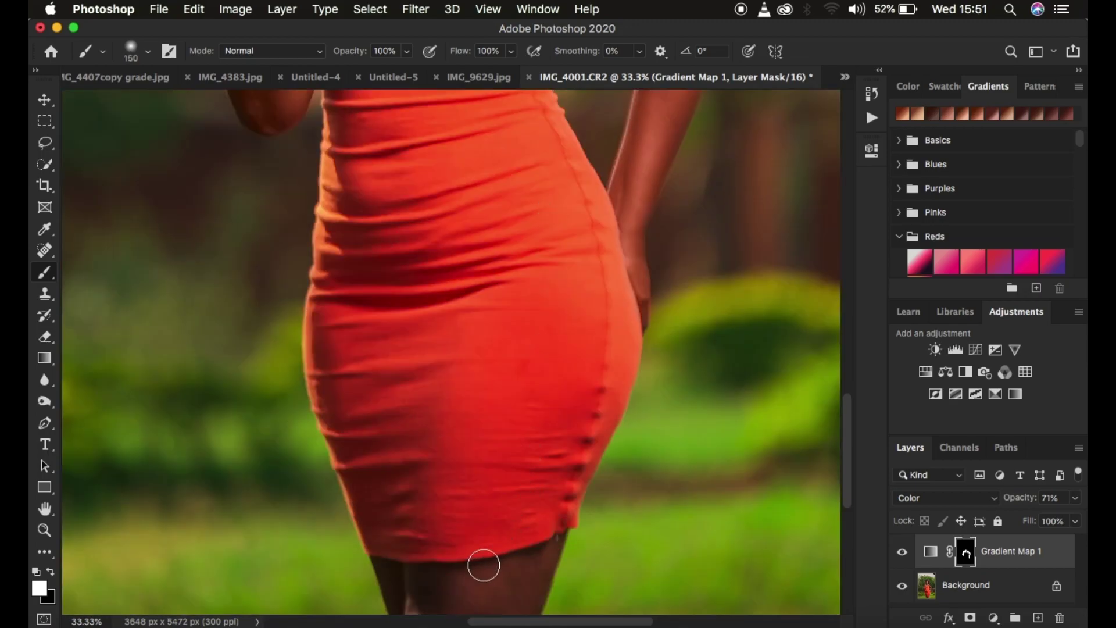
scroll(638, 516, "down", 3)
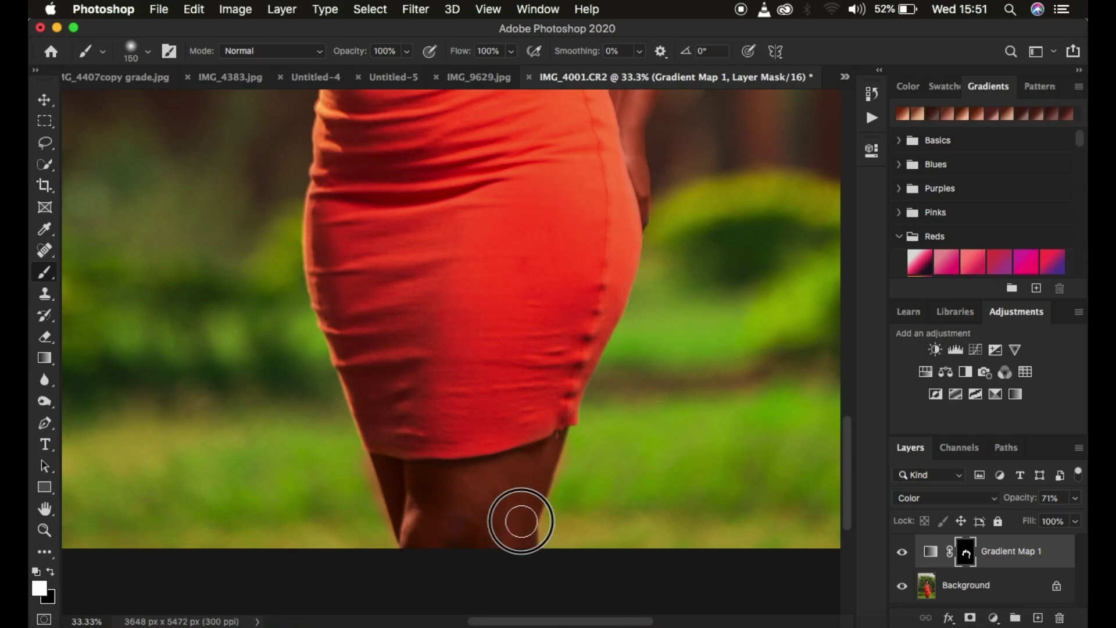
left_click_drag(522, 521, 528, 466)
mouse_move(631, 164)
left_mouse_down()
mouse_move(625, 123)
mouse_move(637, 188)
left_mouse_up()
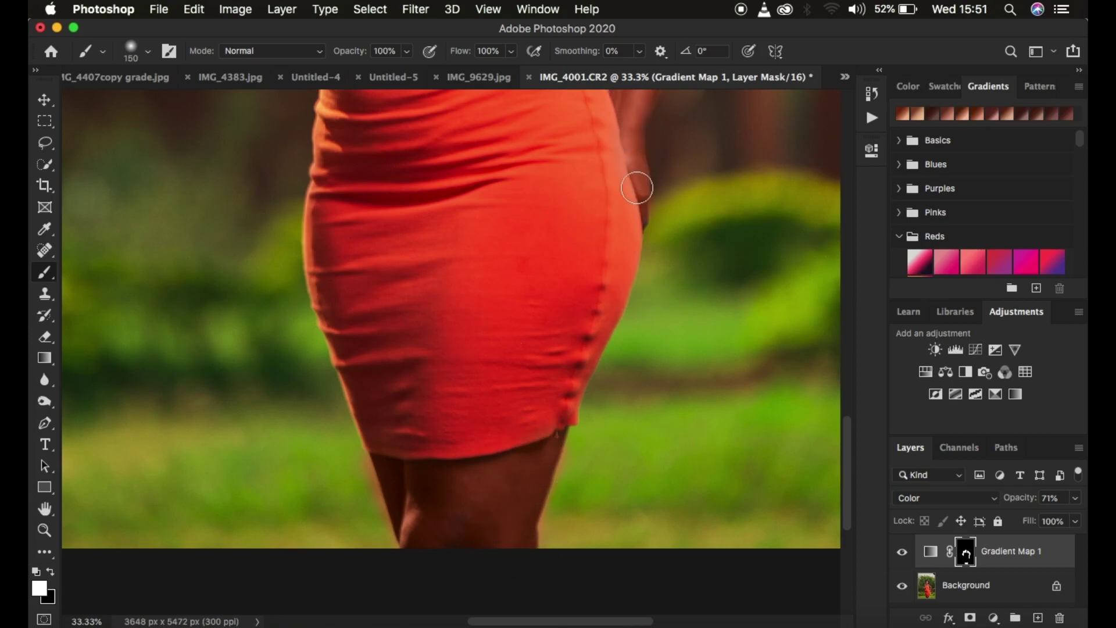
Paint white on the mask over the hand on the chest, the forehead and the rest of the face.
scroll(654, 263, "up", 10)
scroll(637, 262, "down", 1)
left_click(560, 263)
left_click(428, 242)
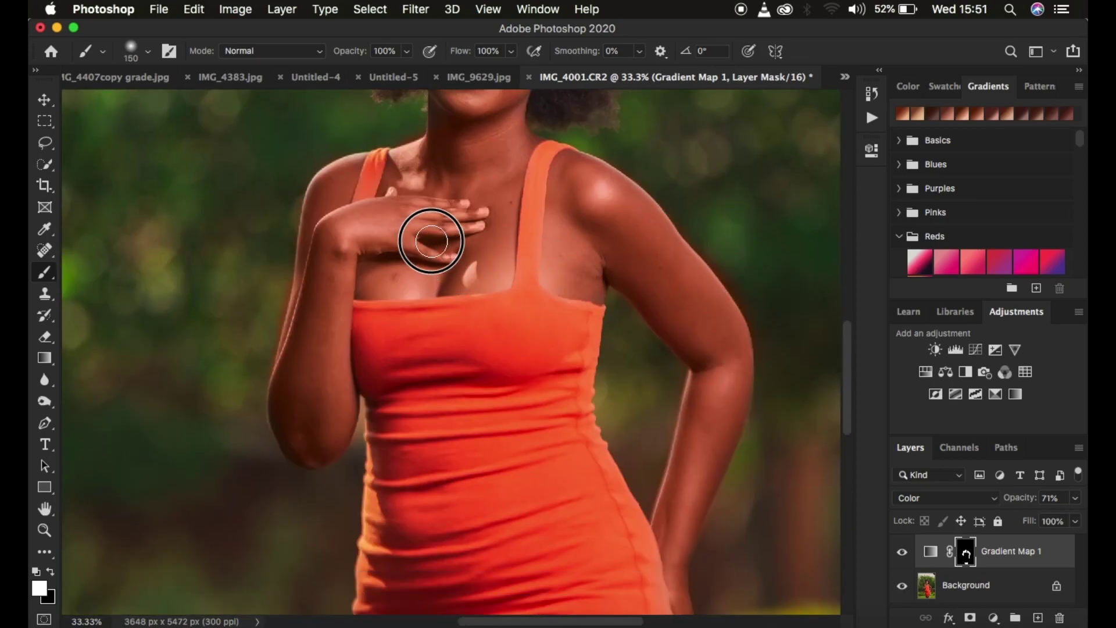
scroll(598, 215, "up", 8)
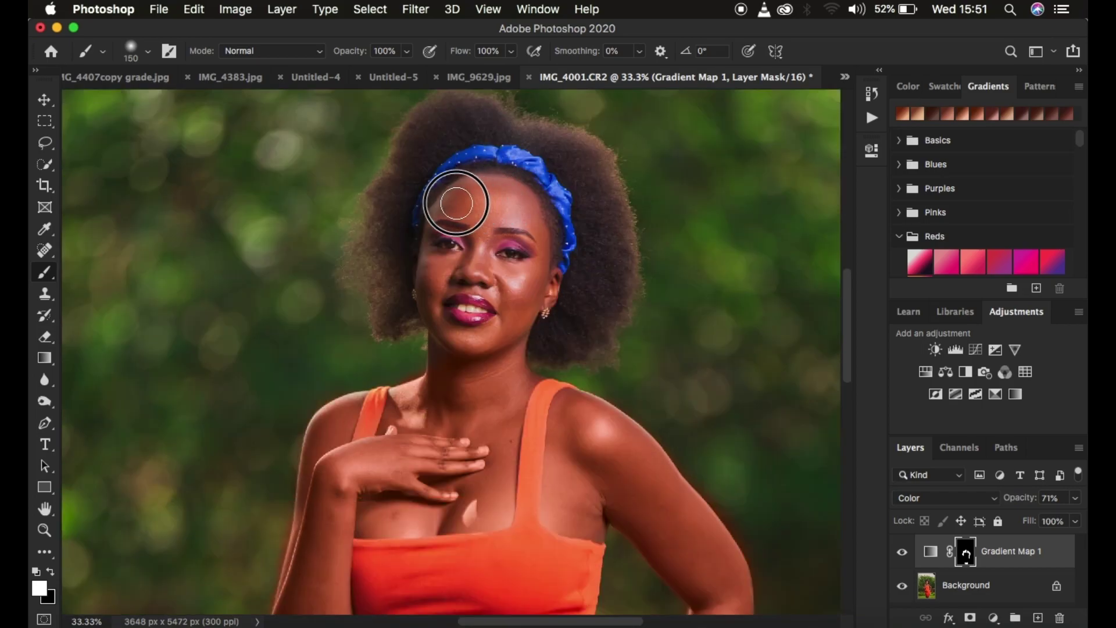
left_click(497, 201)
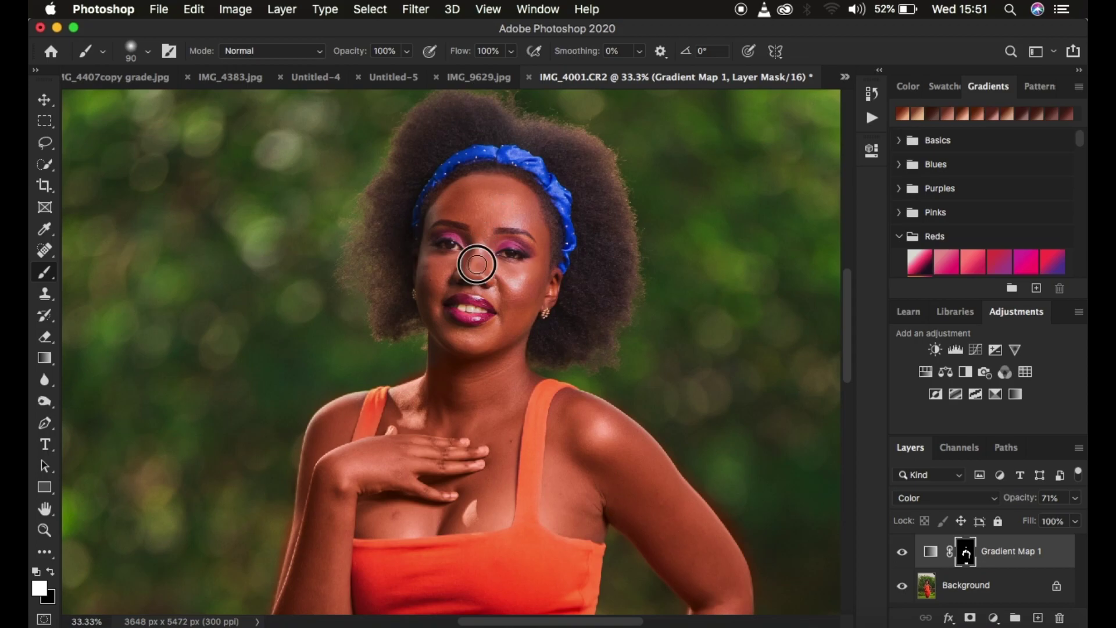
left_click(536, 236)
mouse_move(536, 237)
left_mouse_down()
mouse_move(541, 276)
mouse_move(536, 233)
mouse_move(502, 336)
mouse_move(528, 303)
mouse_move(516, 348)
mouse_move(542, 290)
mouse_move(548, 301)
mouse_move(517, 320)
mouse_move(507, 286)
mouse_move(471, 269)
mouse_move(486, 235)
mouse_move(463, 270)
mouse_move(430, 268)
mouse_move(442, 265)
mouse_move(430, 254)
mouse_move(433, 313)
mouse_move(479, 343)
mouse_move(451, 335)
mouse_move(506, 329)
mouse_move(495, 326)
mouse_move(500, 297)
mouse_move(447, 283)
mouse_move(475, 264)
mouse_move(427, 250)
mouse_move(423, 227)
mouse_move(466, 198)
mouse_move(533, 213)
mouse_move(494, 219)
mouse_move(530, 221)
mouse_move(544, 254)
mouse_move(517, 290)
mouse_move(527, 268)
mouse_move(498, 264)
mouse_move(540, 255)
mouse_move(496, 261)
mouse_move(502, 330)
mouse_move(464, 357)
mouse_move(508, 338)
mouse_move(519, 390)
mouse_move(520, 358)
mouse_move(526, 380)
mouse_move(505, 390)
mouse_move(444, 389)
mouse_move(439, 376)
mouse_move(419, 408)
mouse_move(341, 417)
left_mouse_up()
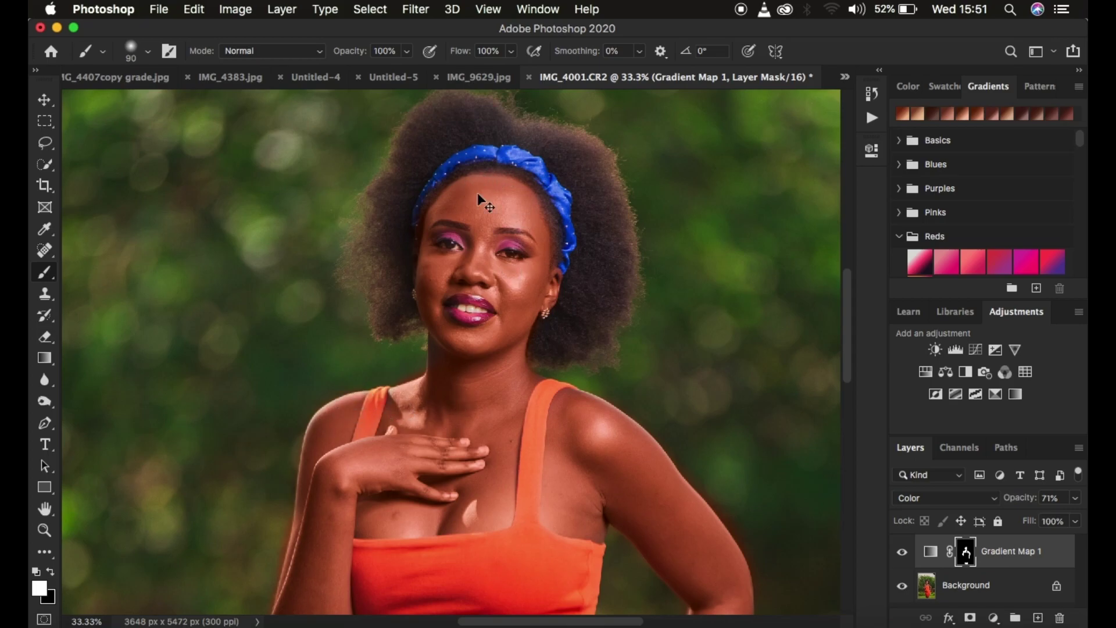
Paint black on the mask to clean up the dress strap and the dress edge at the hip, reducing the soft brush to 40 px.
key("super+minus")
key("super+minus")
key("super+minus")
key("super+minus")
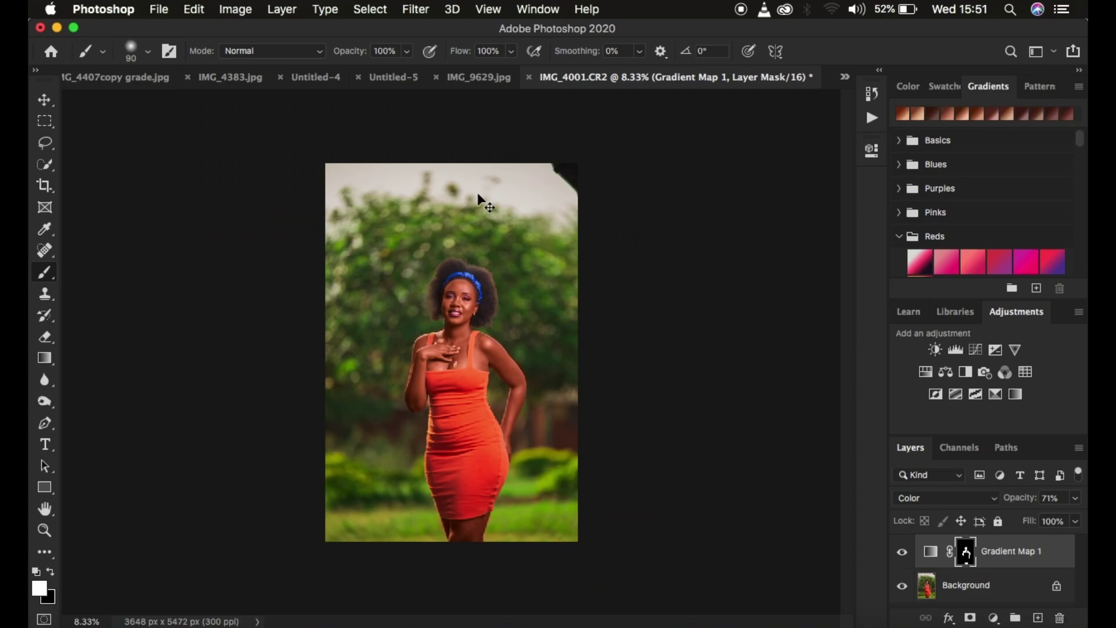
key("super+plus")
key("super+plus")
key("super+plus")
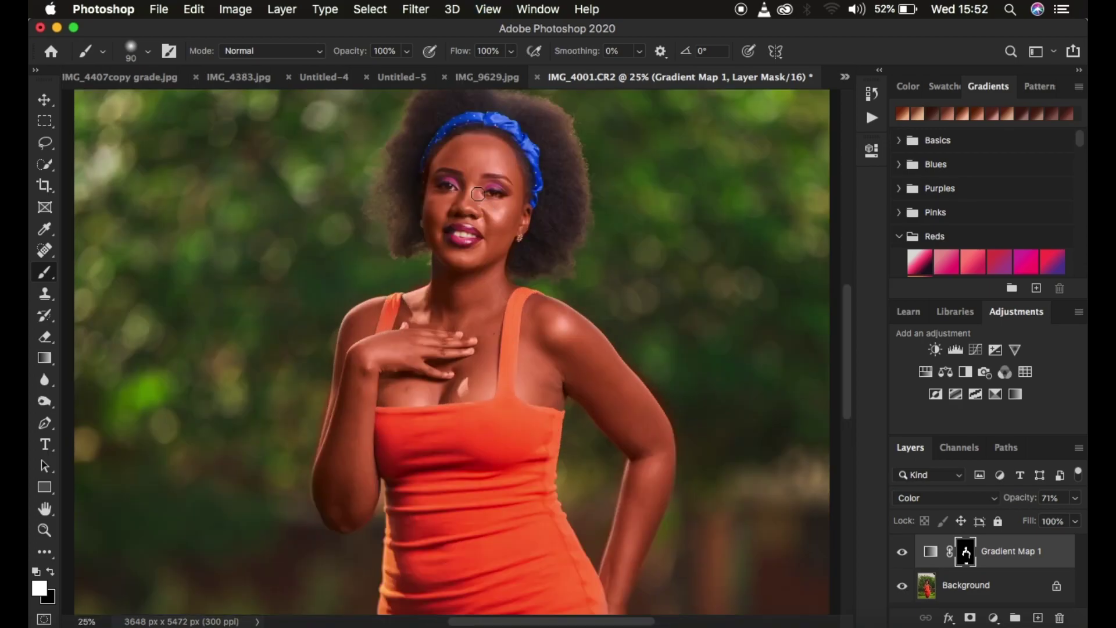
mouse_move(536, 362)
left_mouse_down()
mouse_move(523, 391)
mouse_move(533, 397)
left_mouse_up()
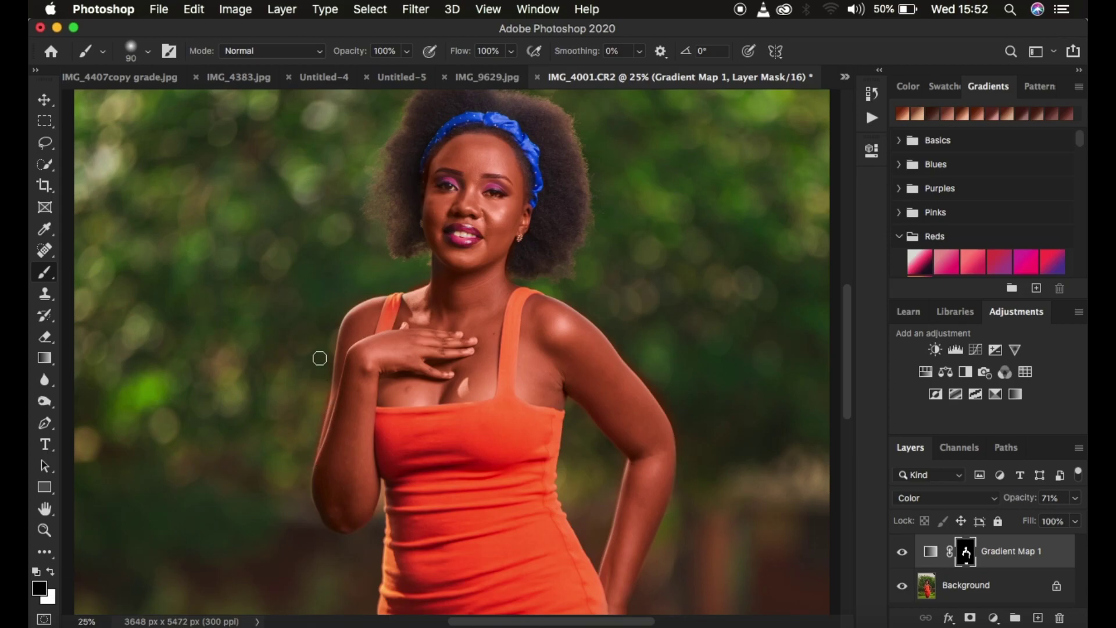
key("super+plus")
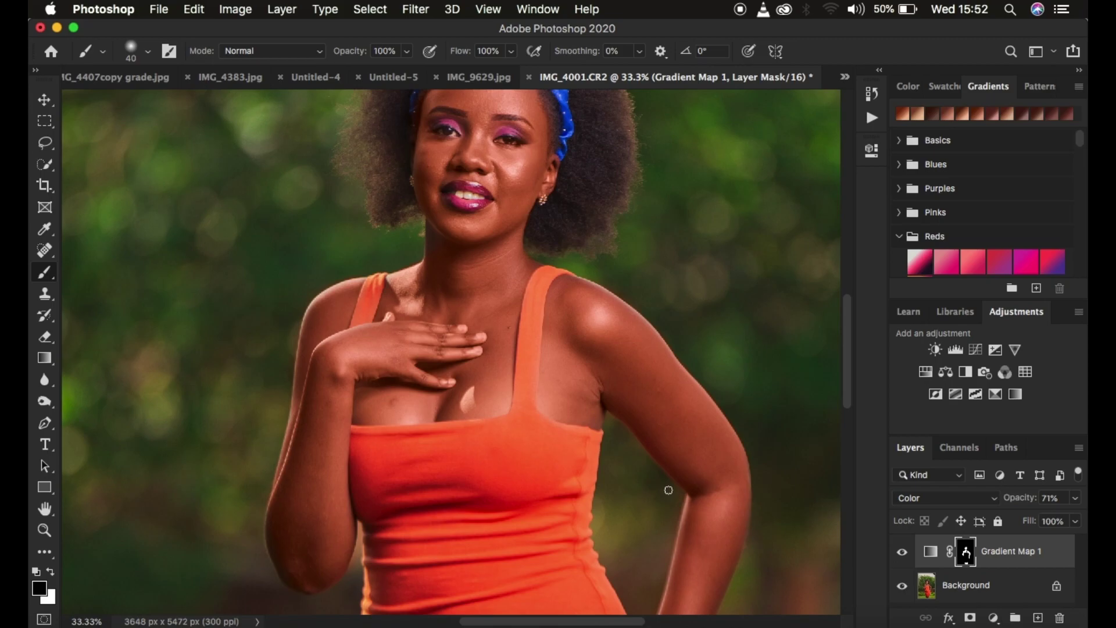
scroll(668, 490, "down", 5)
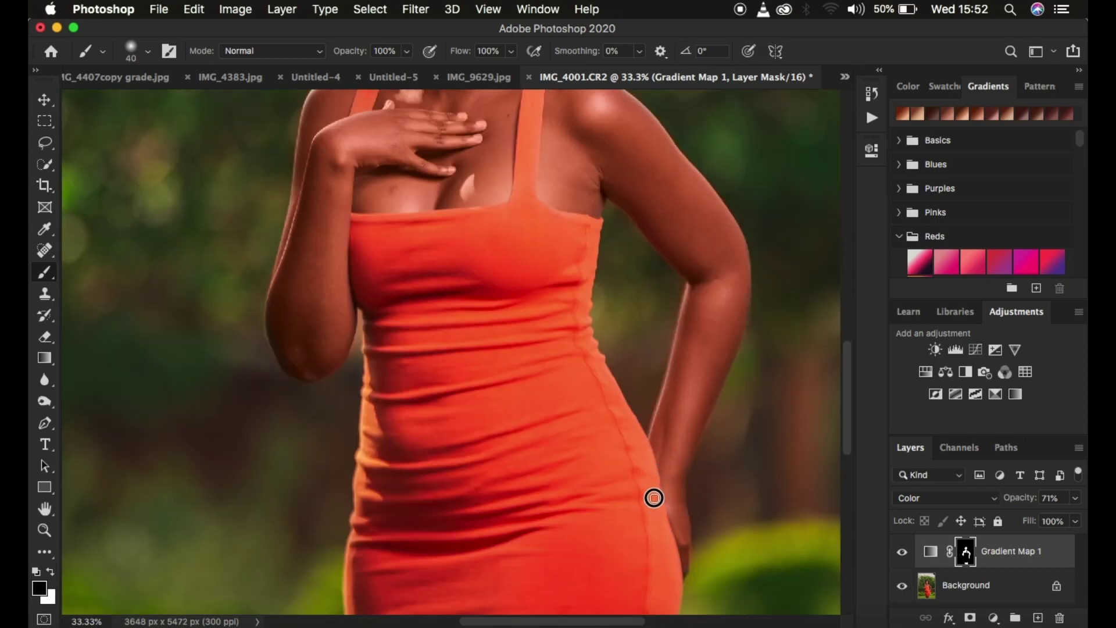
scroll(595, 395, "up", 5)
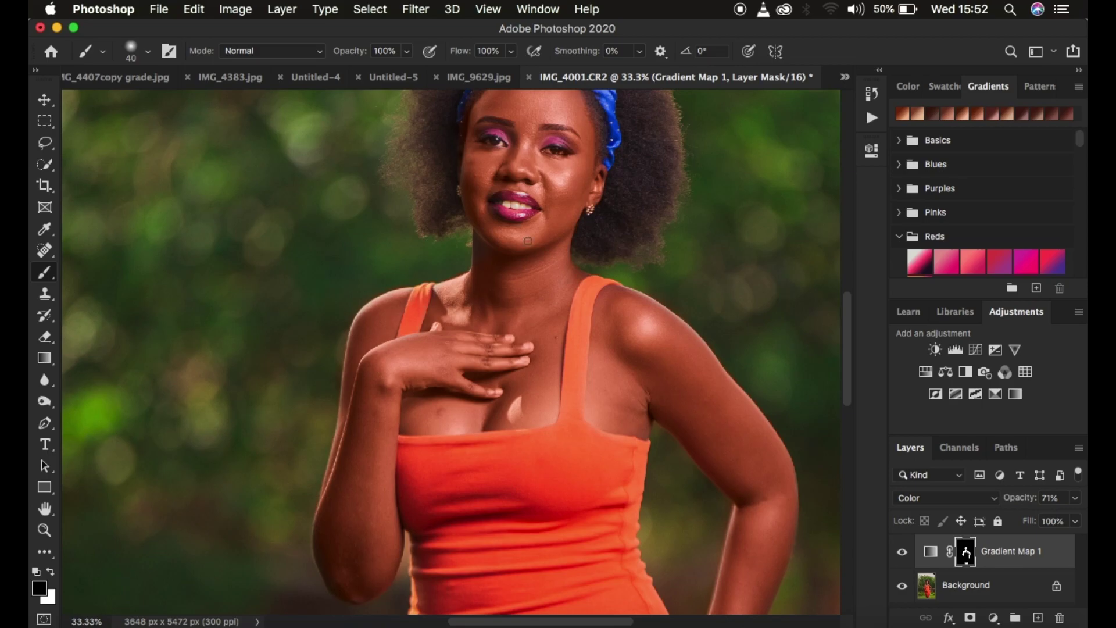
scroll(689, 222, "up", 3)
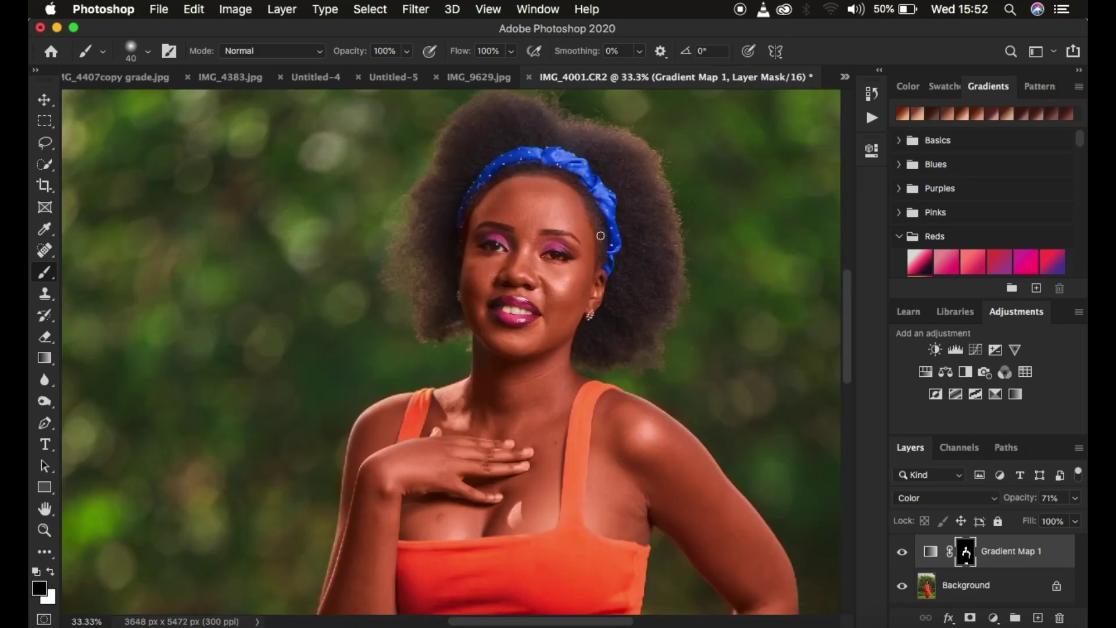
Lower the Gradient Map layer's opacity to 67%.
key("super+minus")
key("super+minus")
key("super+minus")
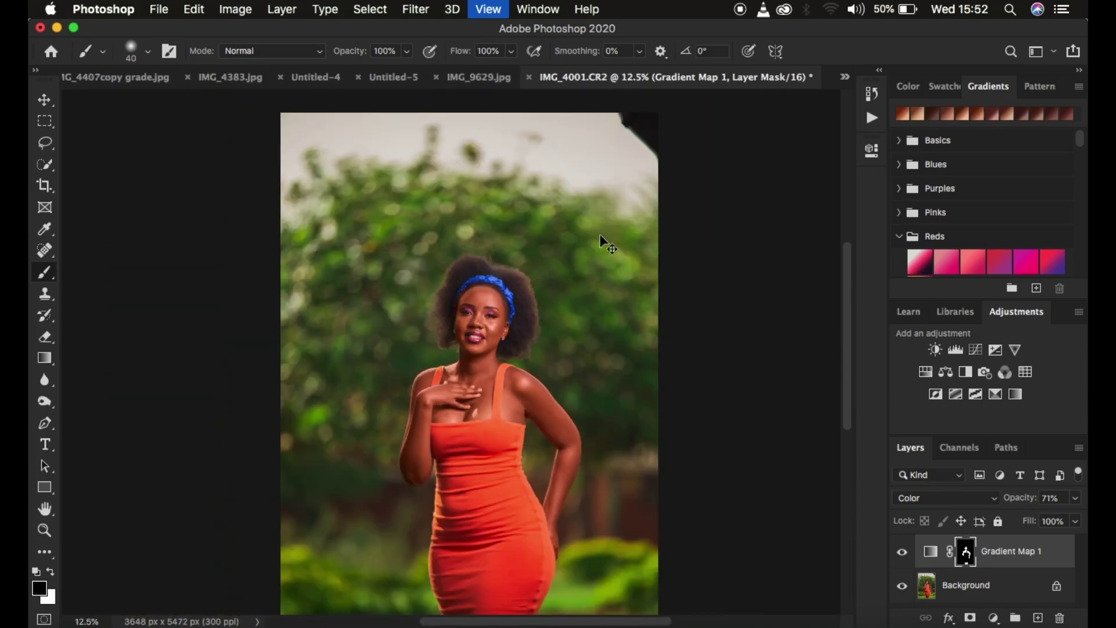
key("super+minus")
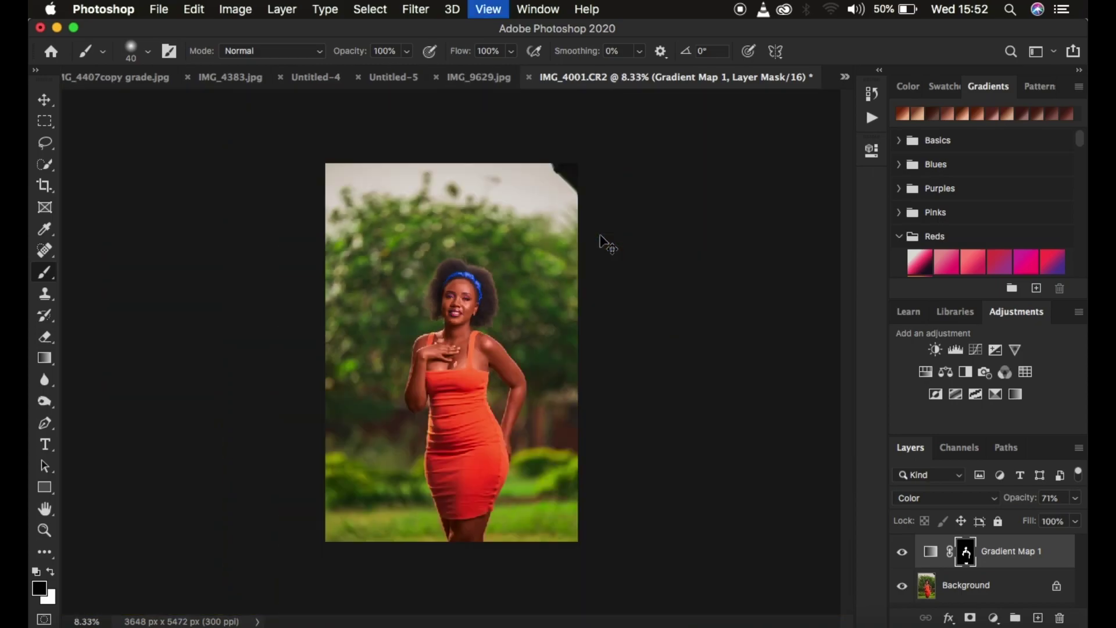
key("super+plus")
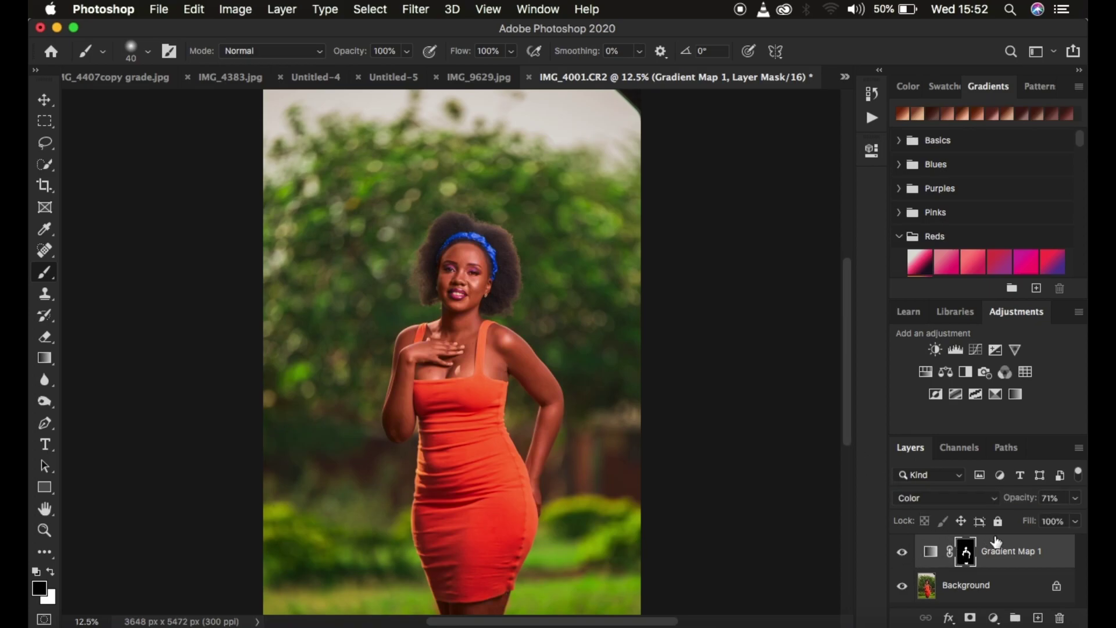
left_click(1023, 501)
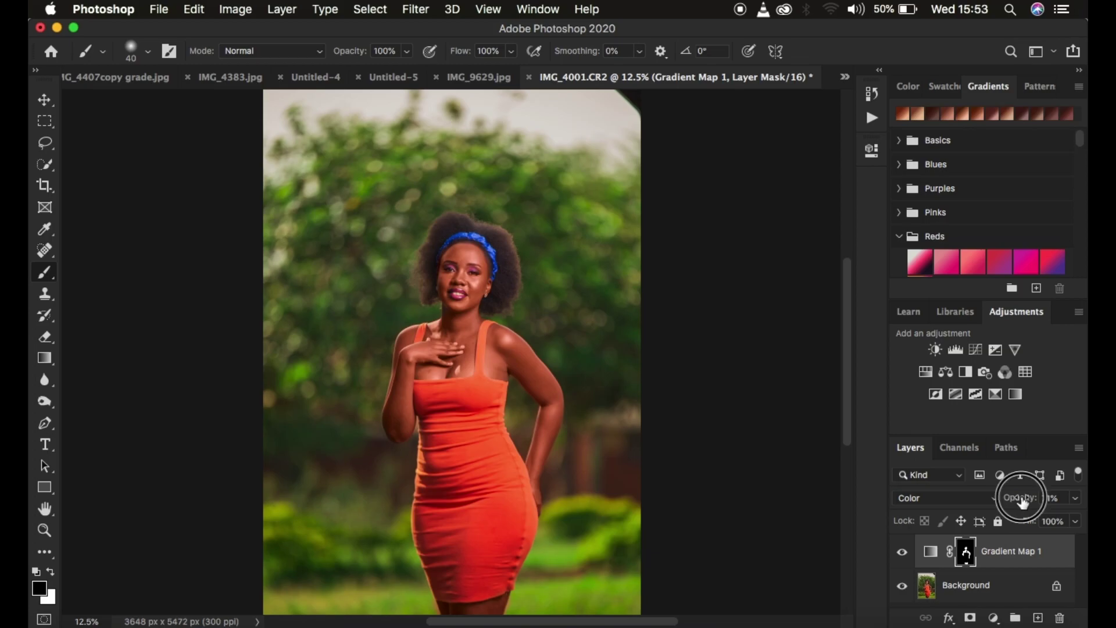
left_click_drag(1023, 501, 1019, 503)
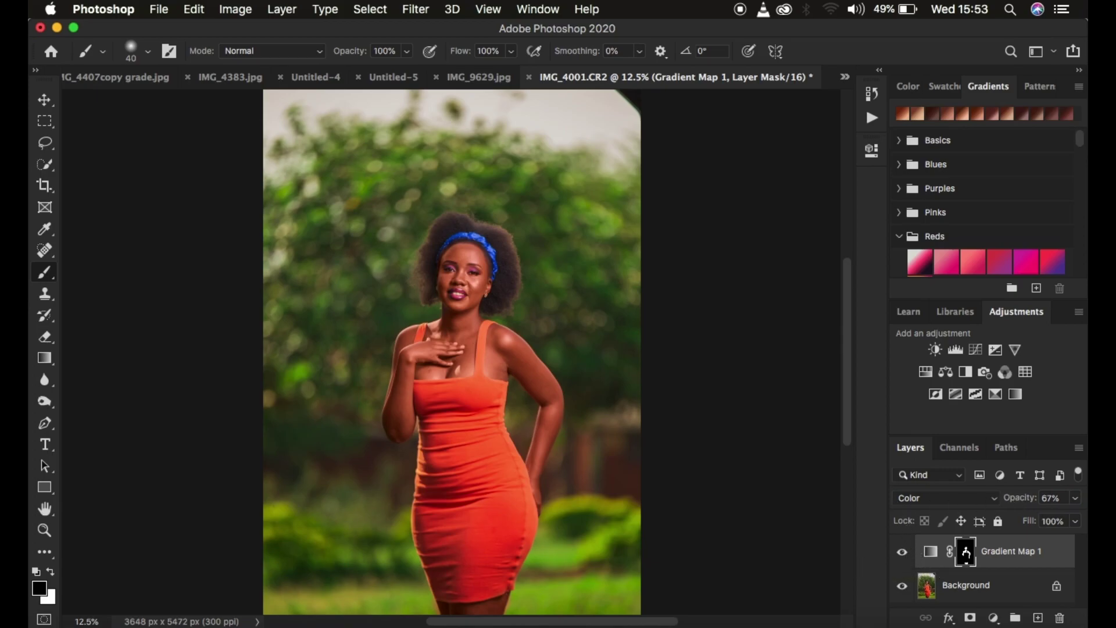
Inspect the dress hem, the hand at the hip and the legs up close for colour spill.
scroll(451, 348, "down", 5)
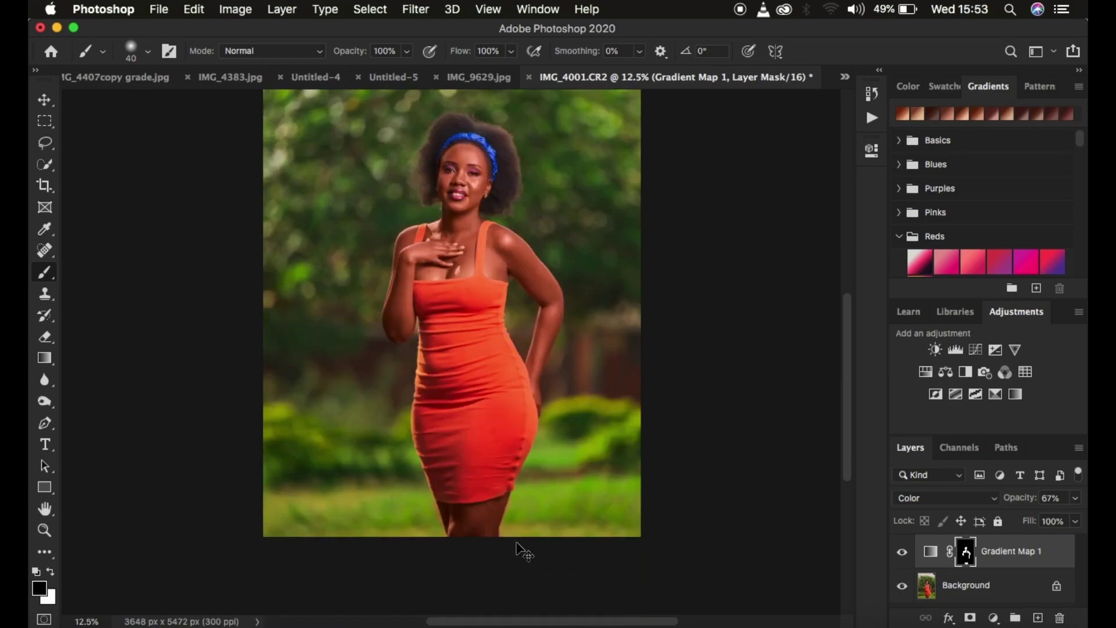
key("super+equal")
key("super+equal")
scroll(517, 543, "down", 5)
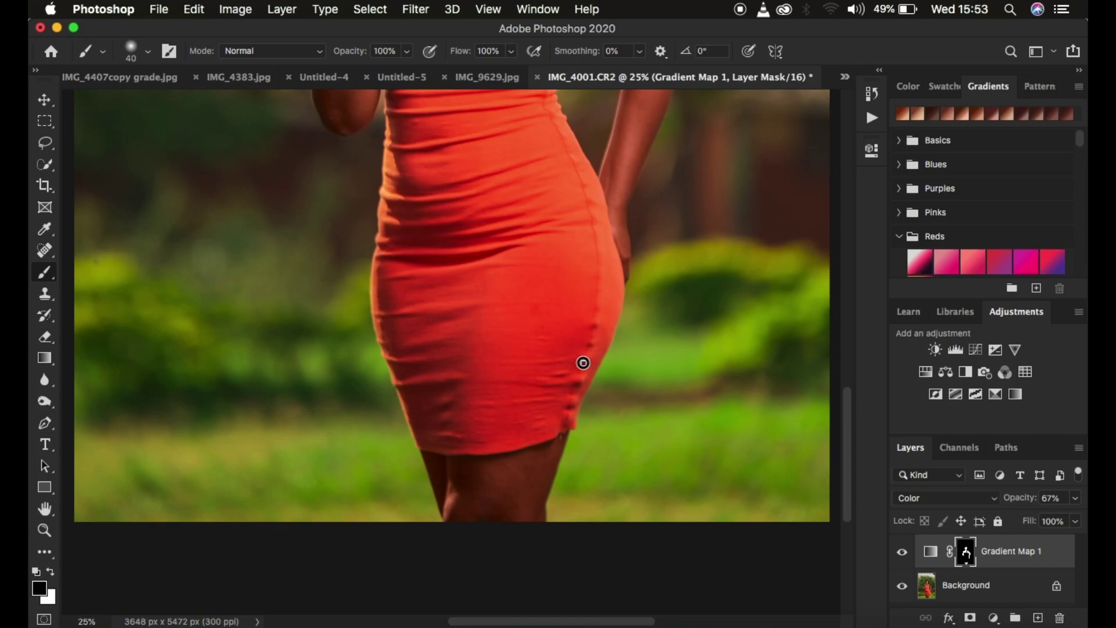
key("super+minus")
key("super+minus")
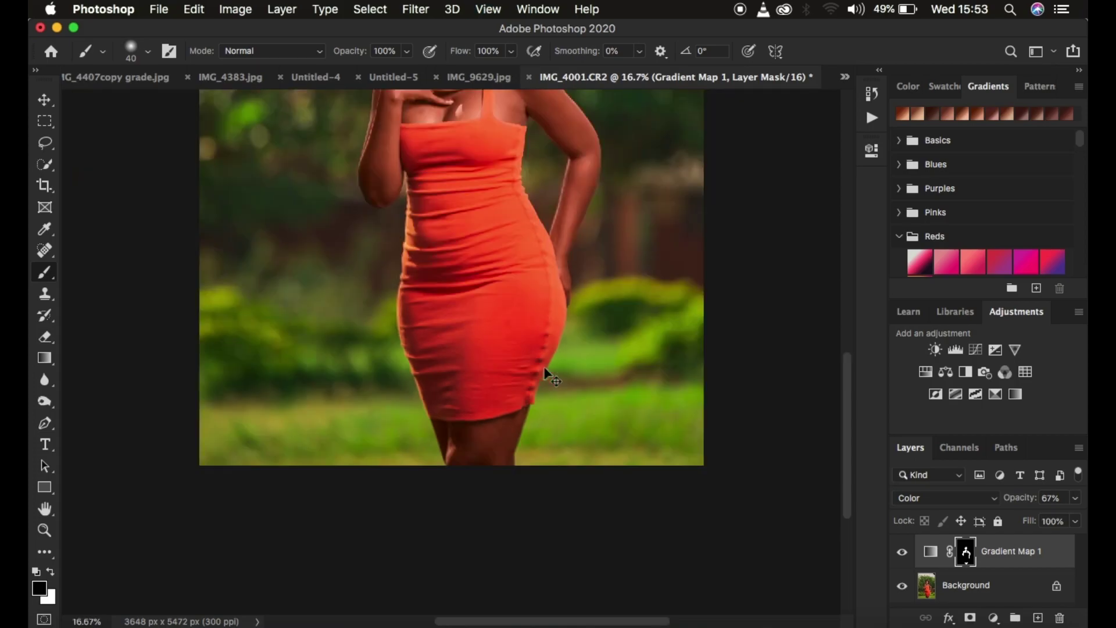
key("super+minus")
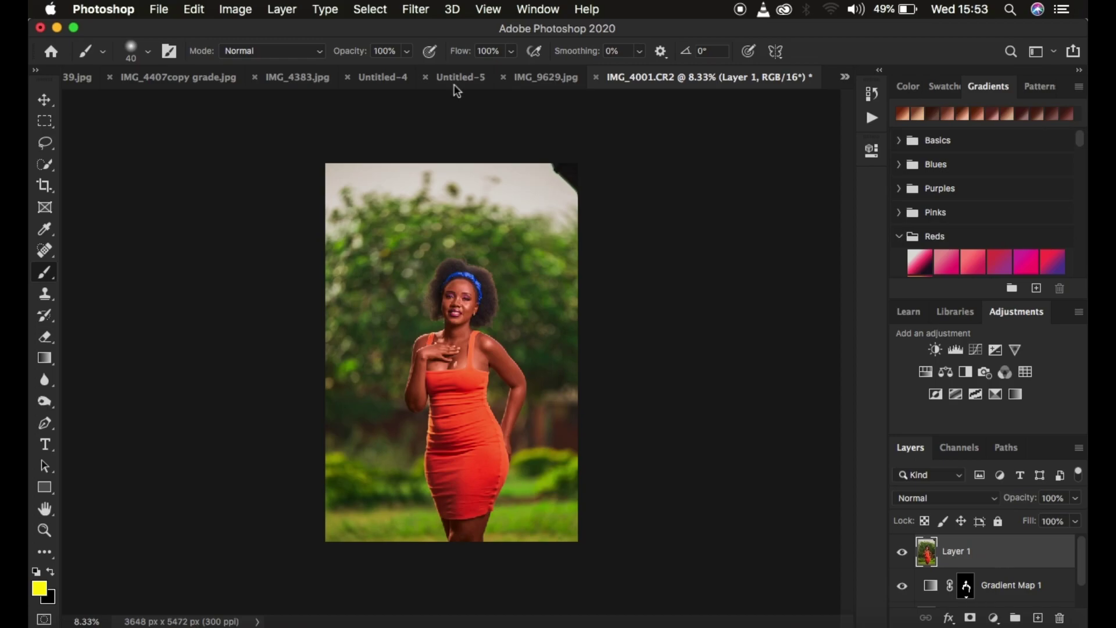
Open the Camera Raw Filter on the merged image layer and set the Oranges luminance to -16.
left_click(415, 9)
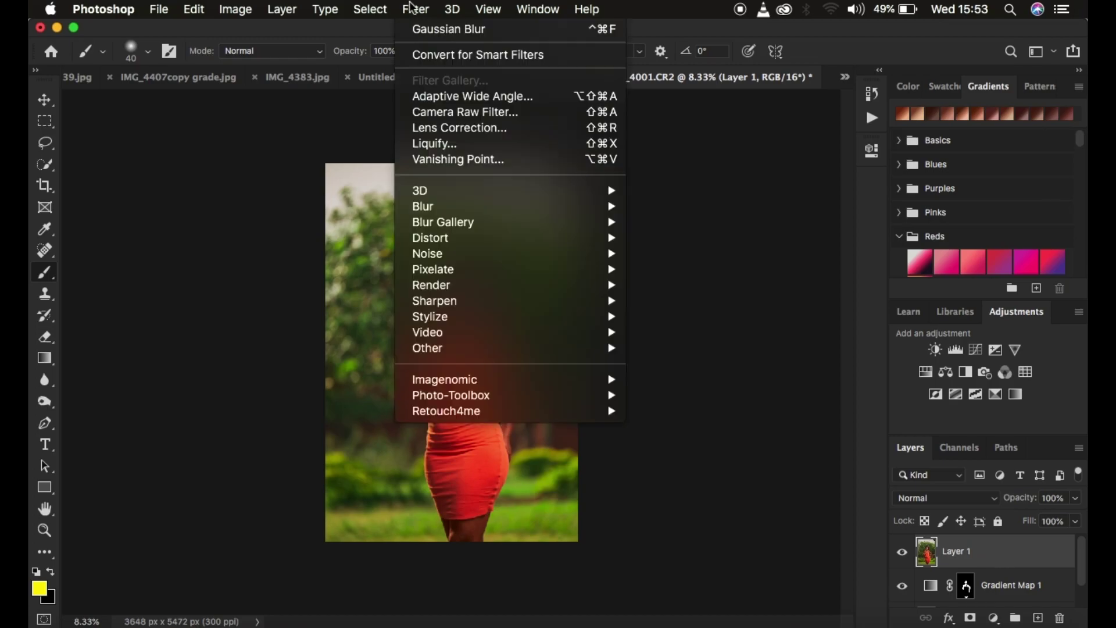
left_click(466, 115)
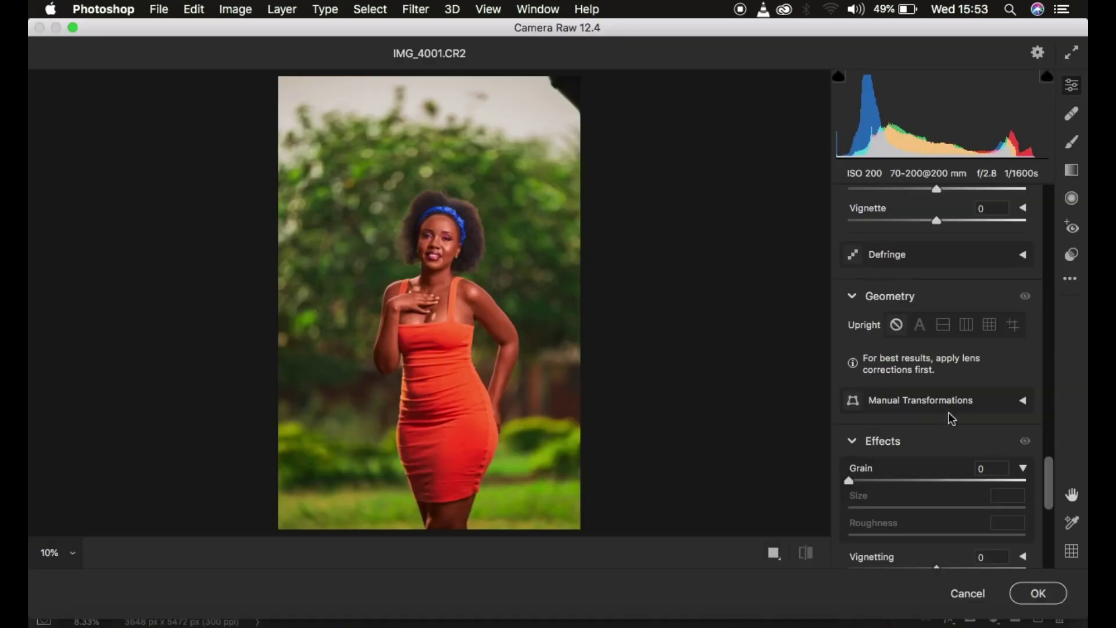
scroll(949, 416, "up", 10)
scroll(949, 416, "up", 8)
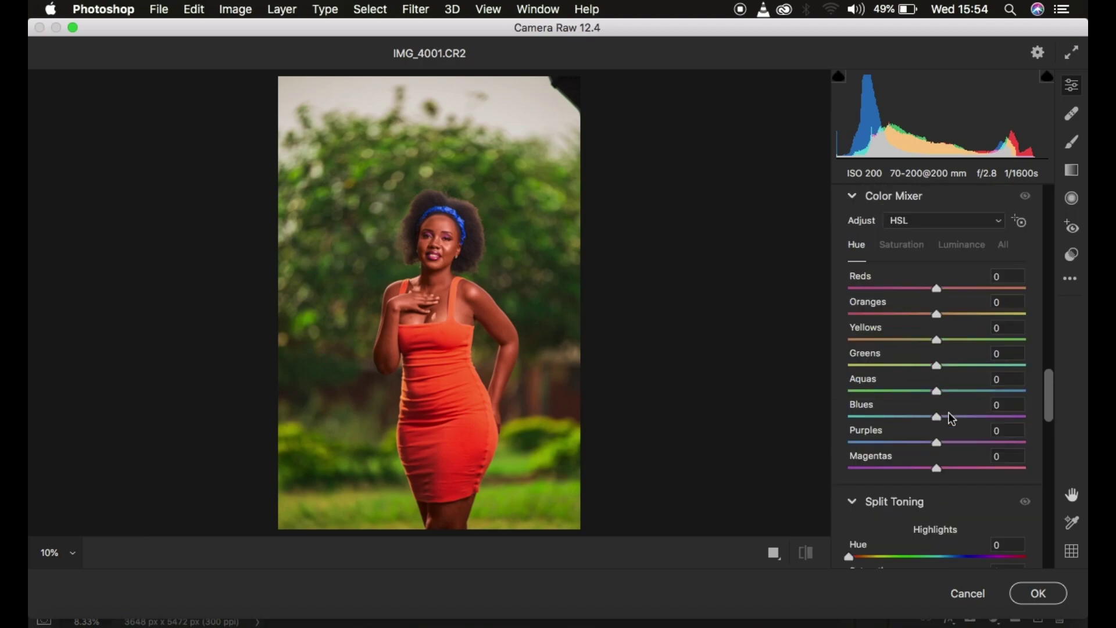
left_click(974, 289)
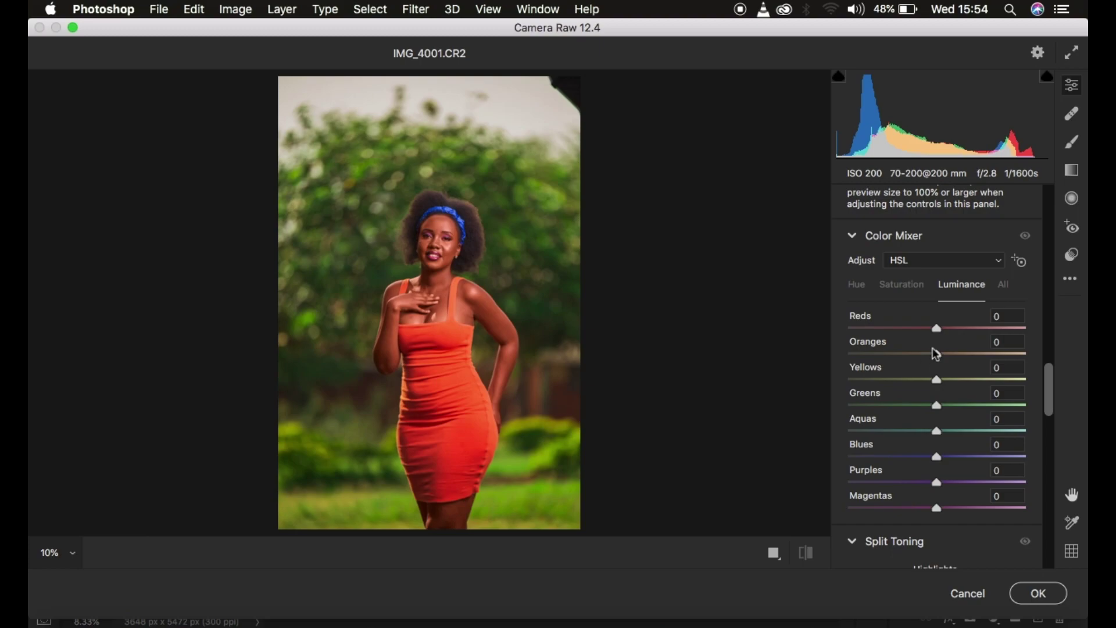
left_click_drag(936, 355, 923, 355)
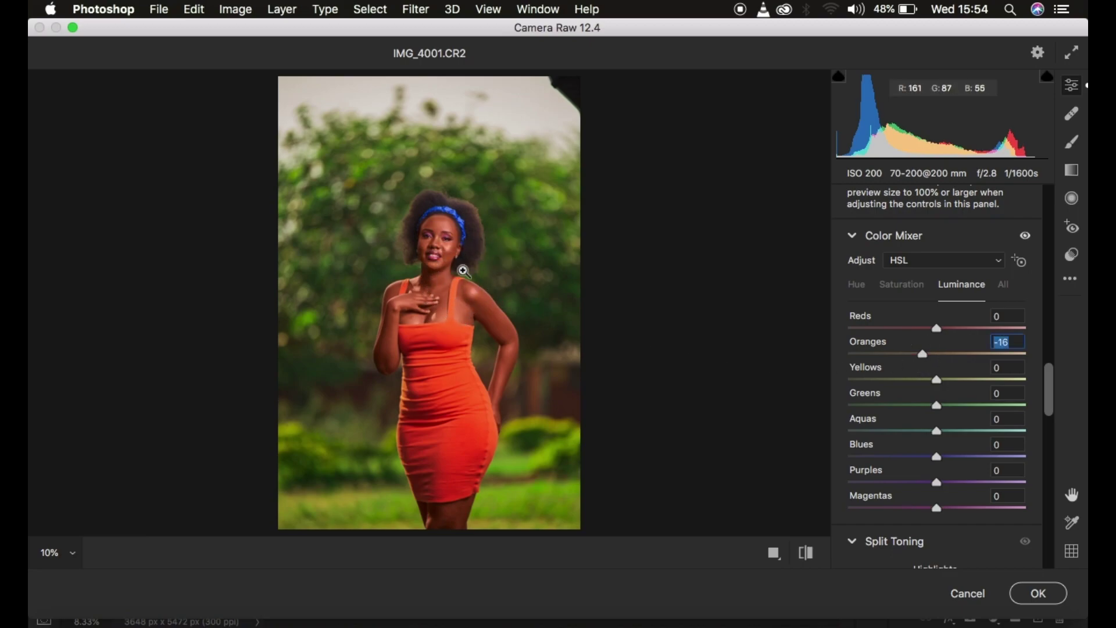
Set Shadows to +9 and Contrast to -2, compare the before and after views, and apply the Camera Raw filter.
scroll(954, 356, "up", 5)
scroll(953, 354, "up", 10)
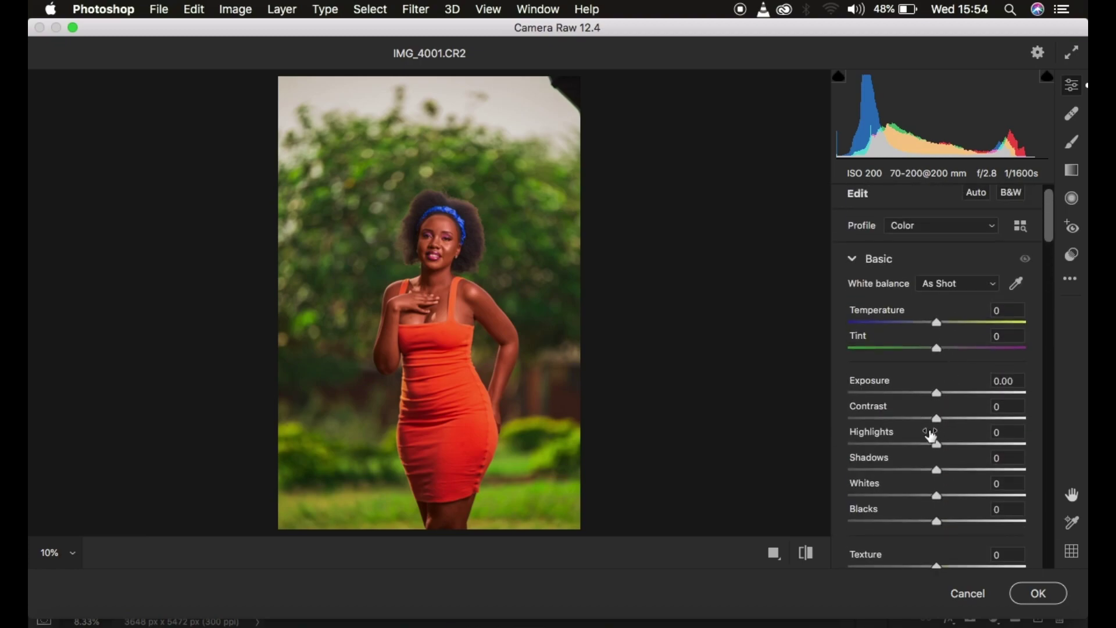
left_click(945, 470)
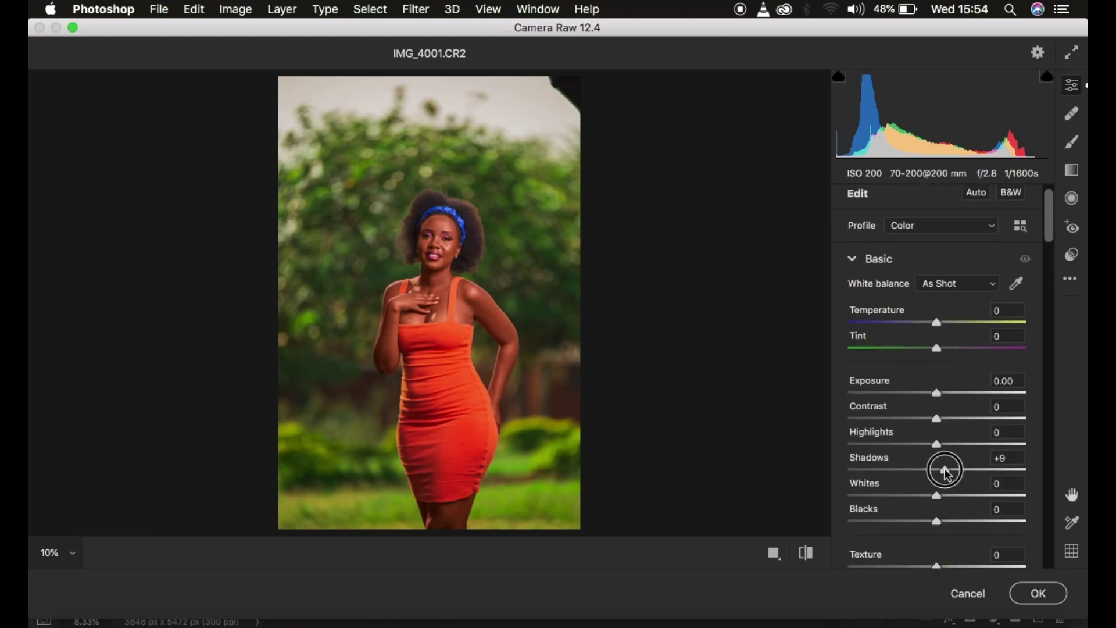
left_click(937, 419)
left_click_drag(936, 423, 934, 423)
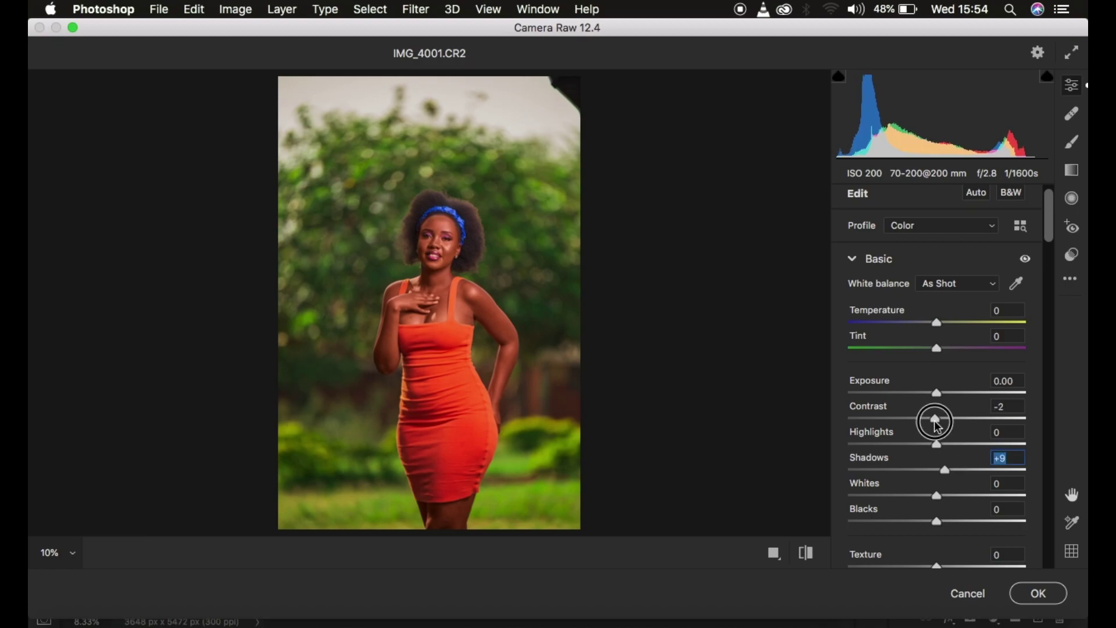
left_click(805, 553)
left_click(806, 553)
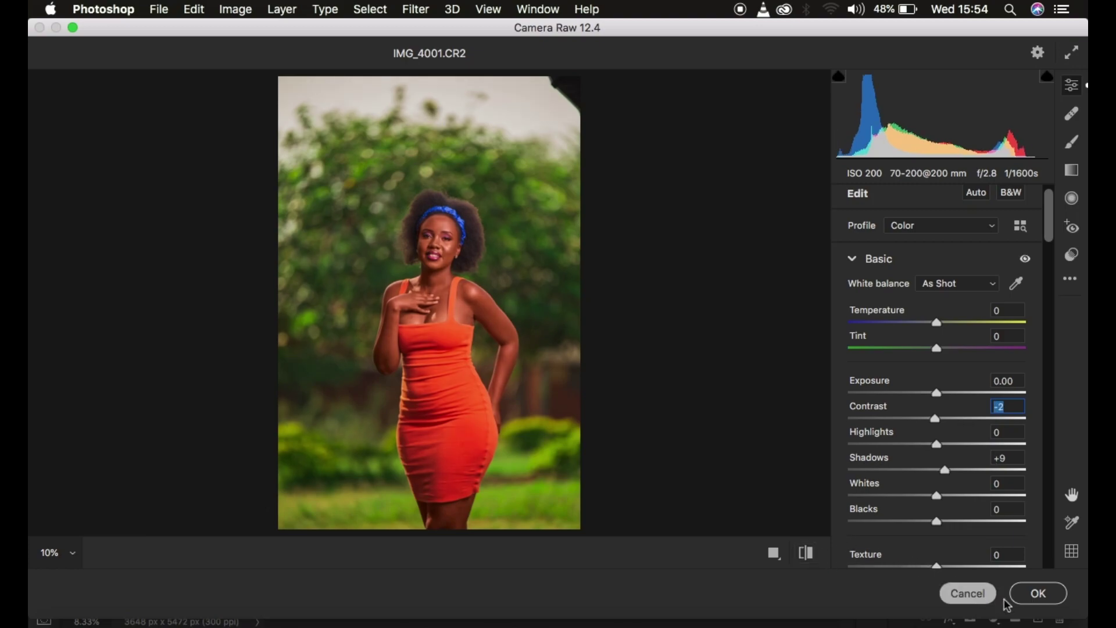
left_click(1037, 592)
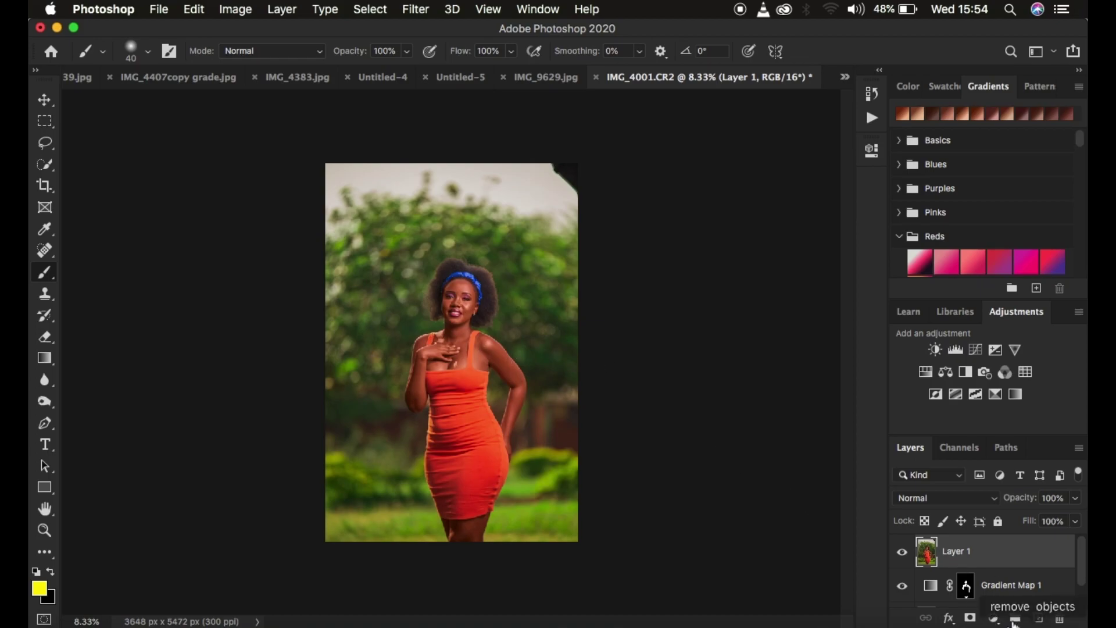
Add a Hue/Saturation adjustment layer and set the lightness of the Reds to -6.
left_click(993, 617)
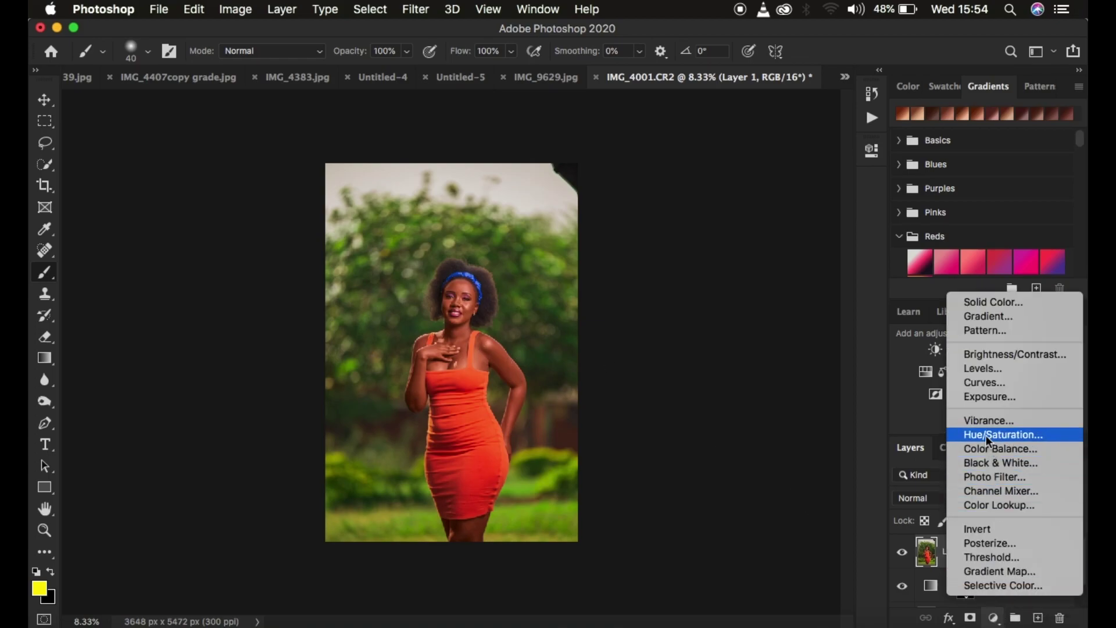
key("Escape")
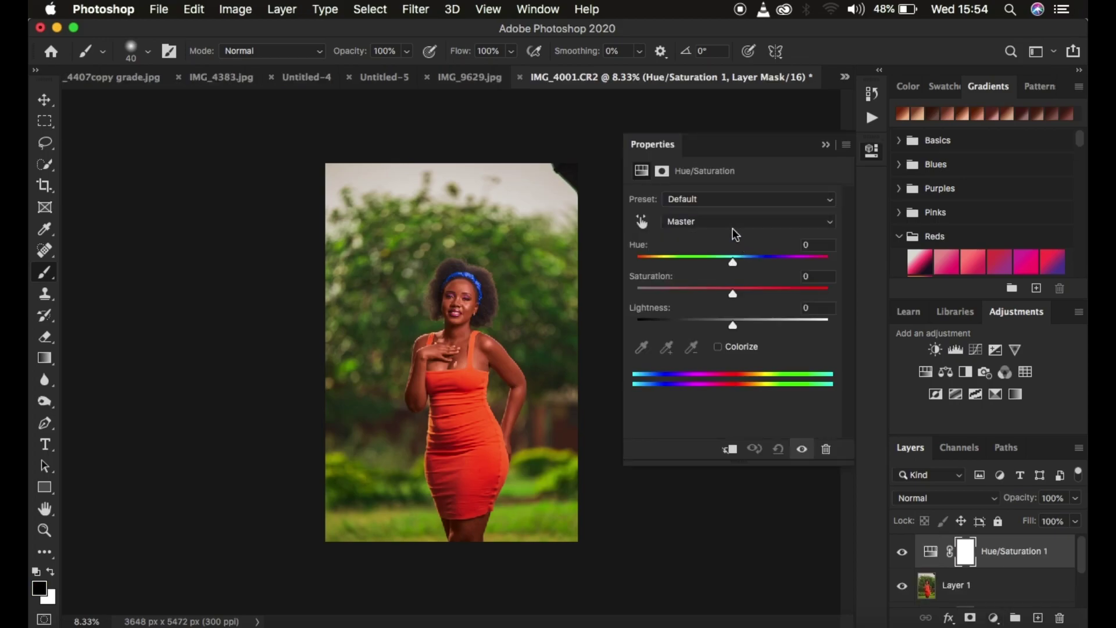
left_click(709, 223)
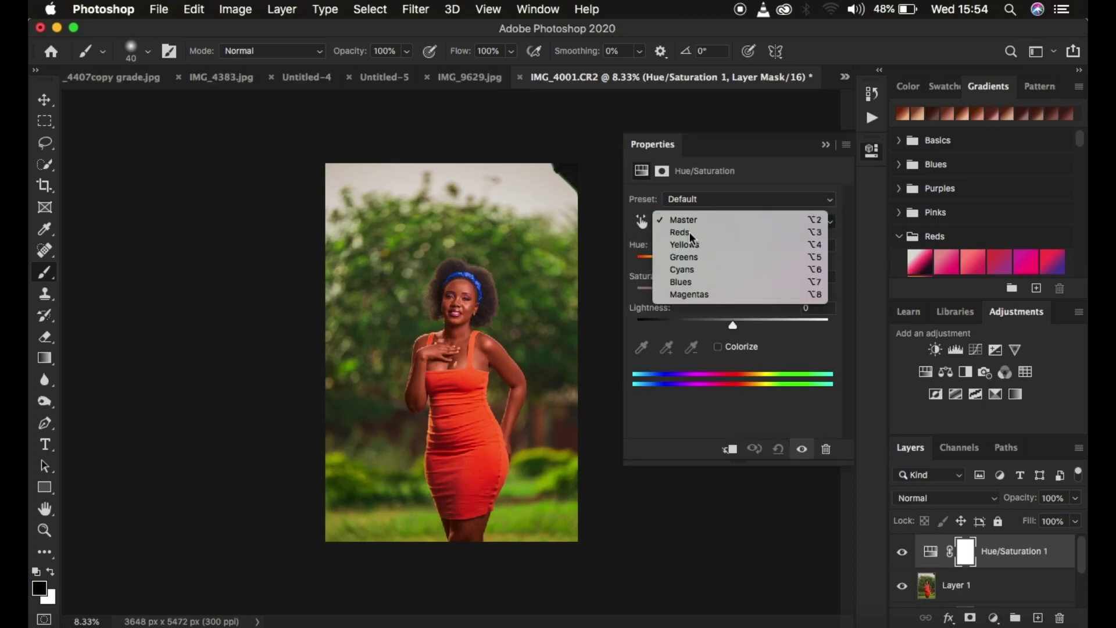
left_click(688, 231)
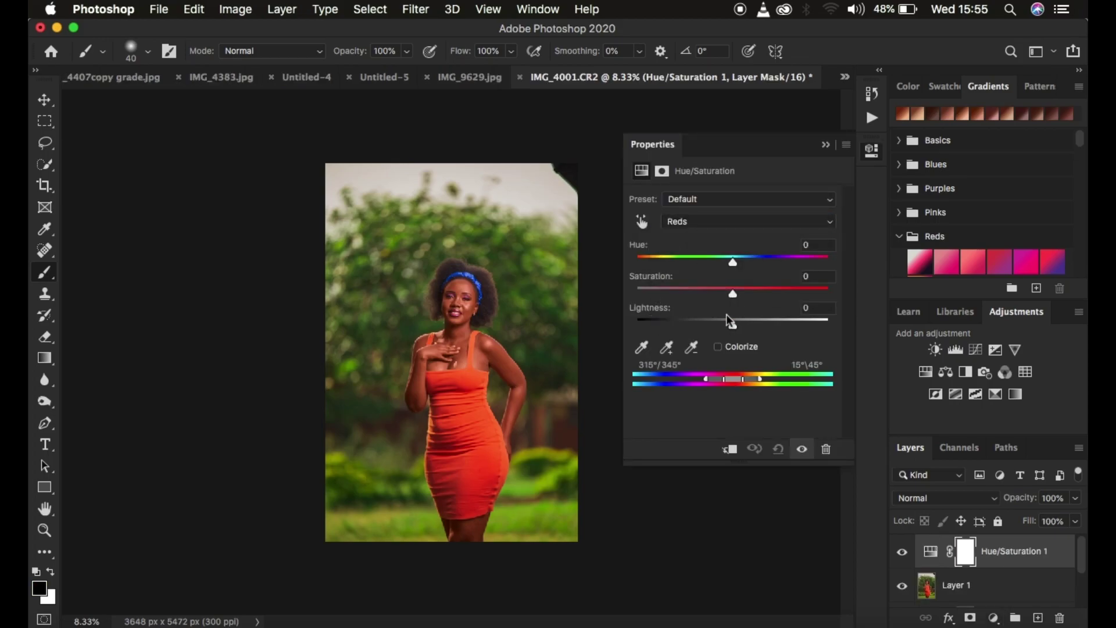
left_click_drag(732, 330, 728, 332)
Add a Black & White adjustment layer, blended as Multiply at 5% opacity.
left_click(995, 617)
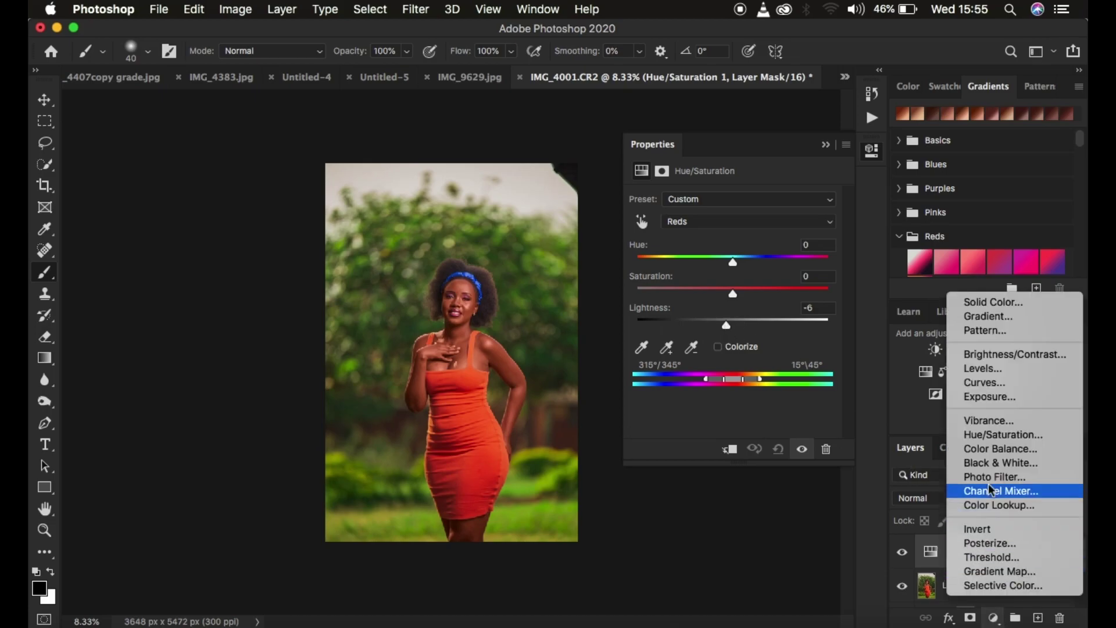
left_click(990, 464)
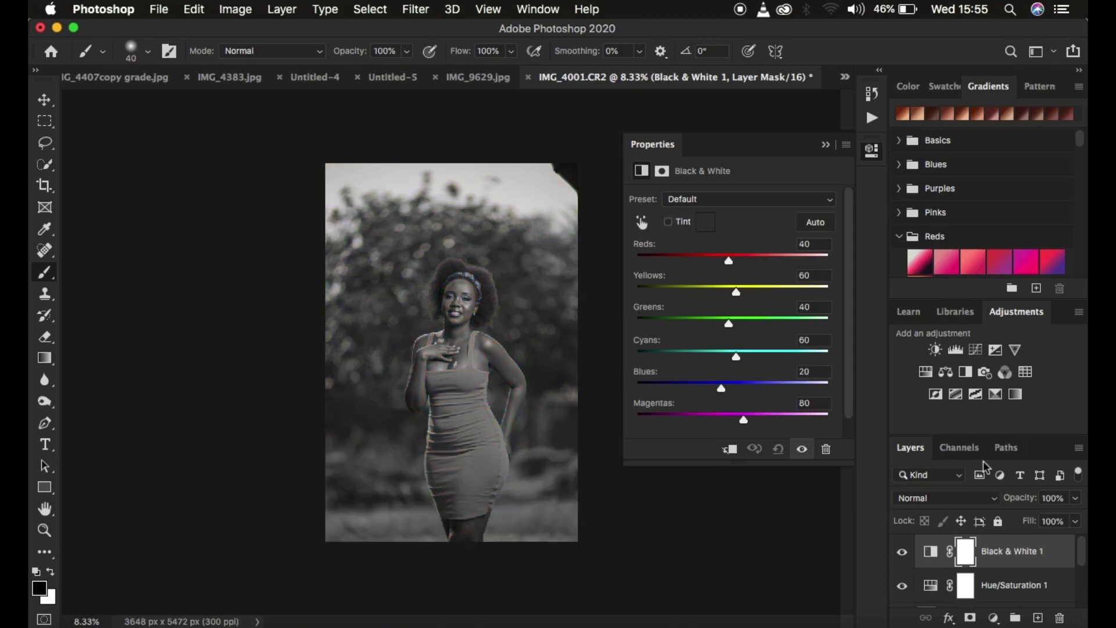
left_click(933, 499)
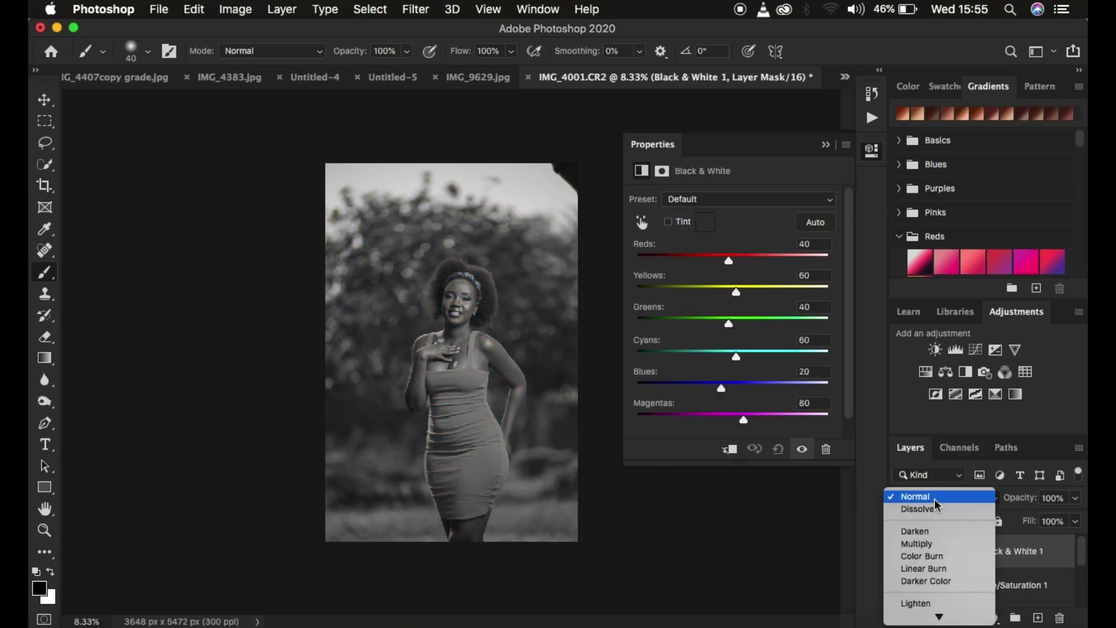
left_click(935, 543)
left_click_drag(994, 503, 937, 513)
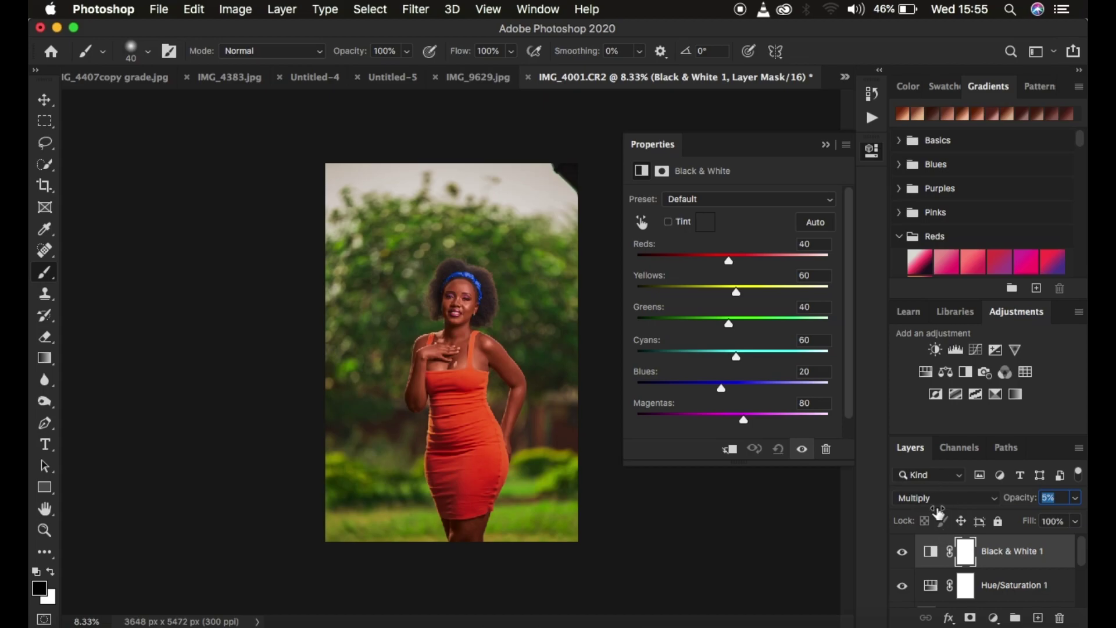
left_click(824, 144)
key("super+equal")
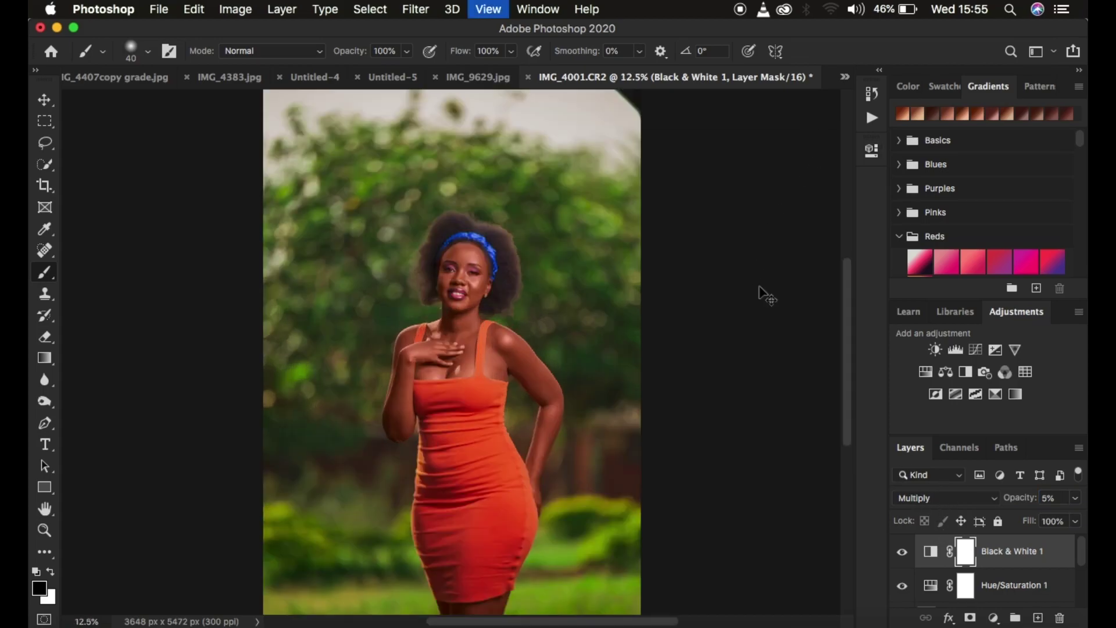
Add a Selective Color adjustment layer and set the Black value of the Blacks to +3%.
key("super+equal")
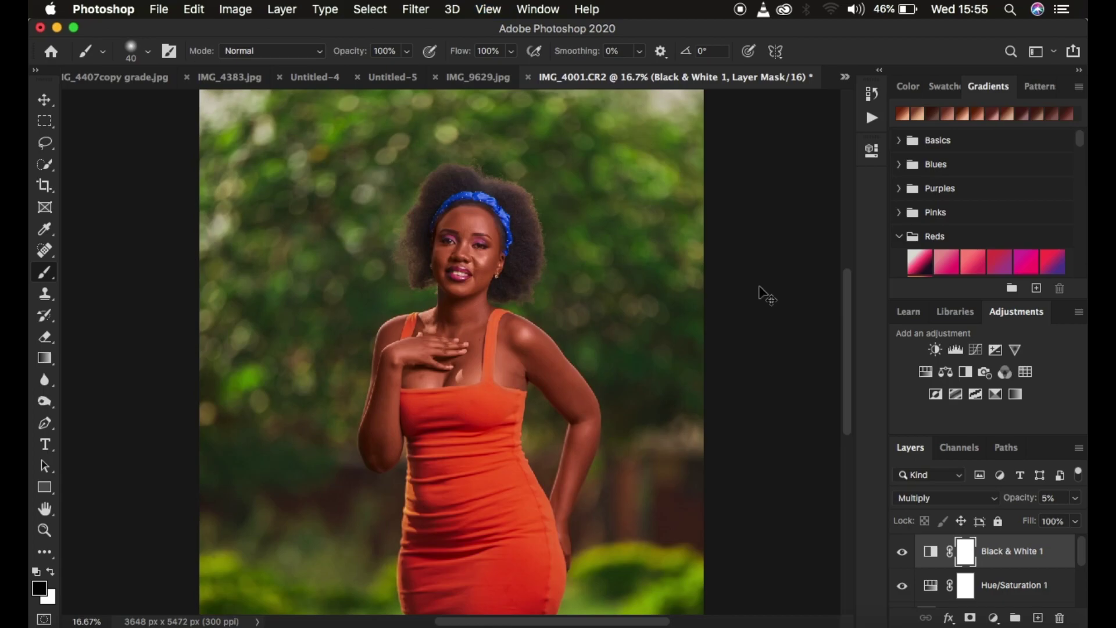
key("super+minus")
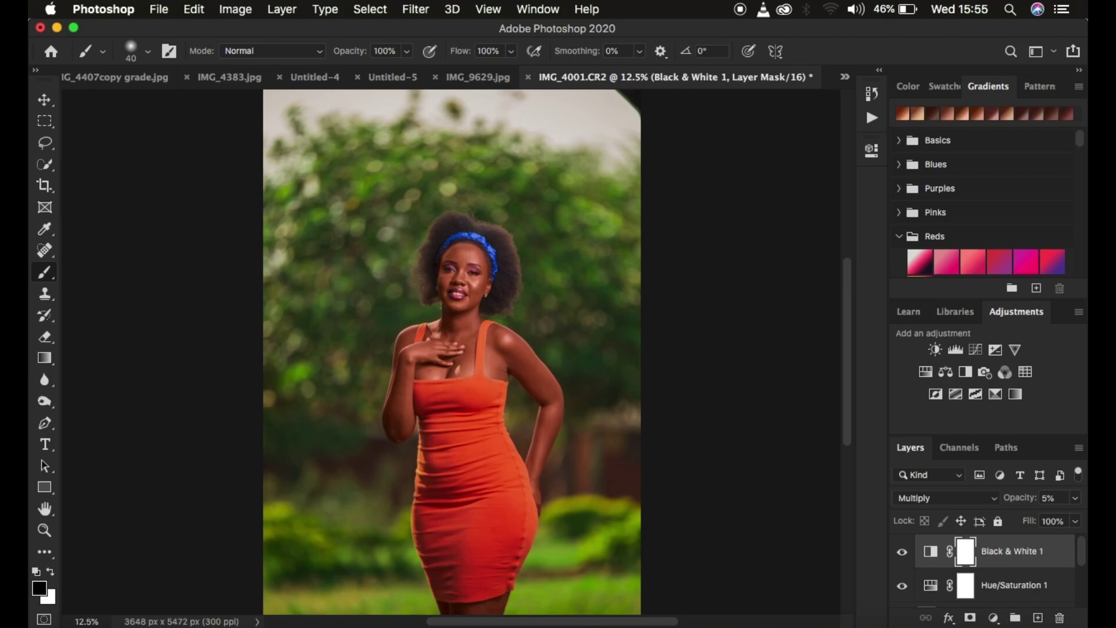
left_click(993, 618)
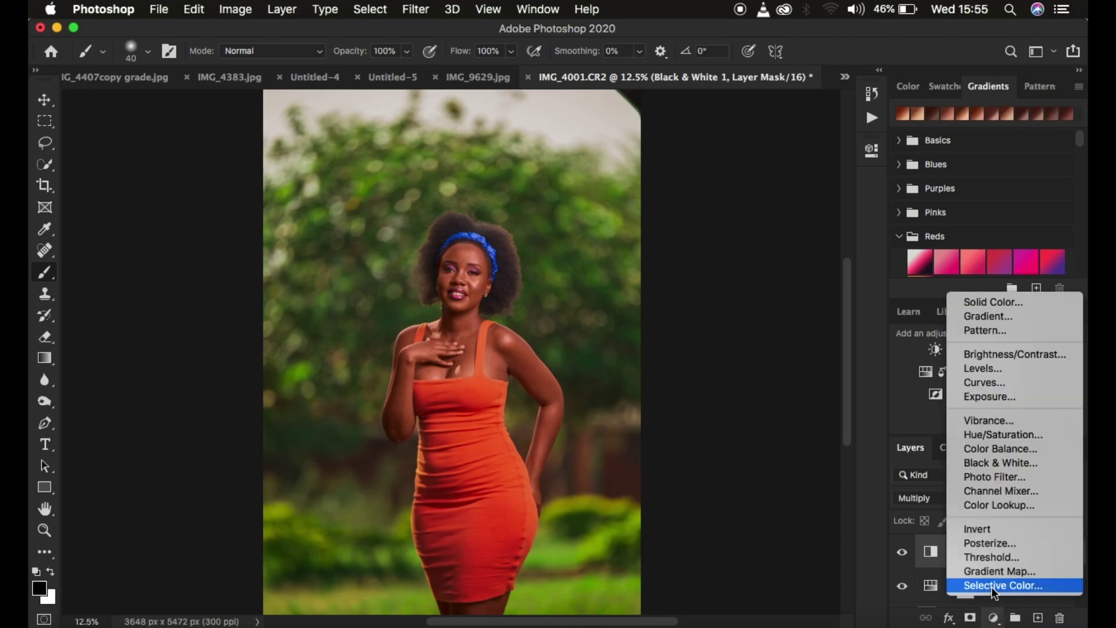
left_click(995, 585)
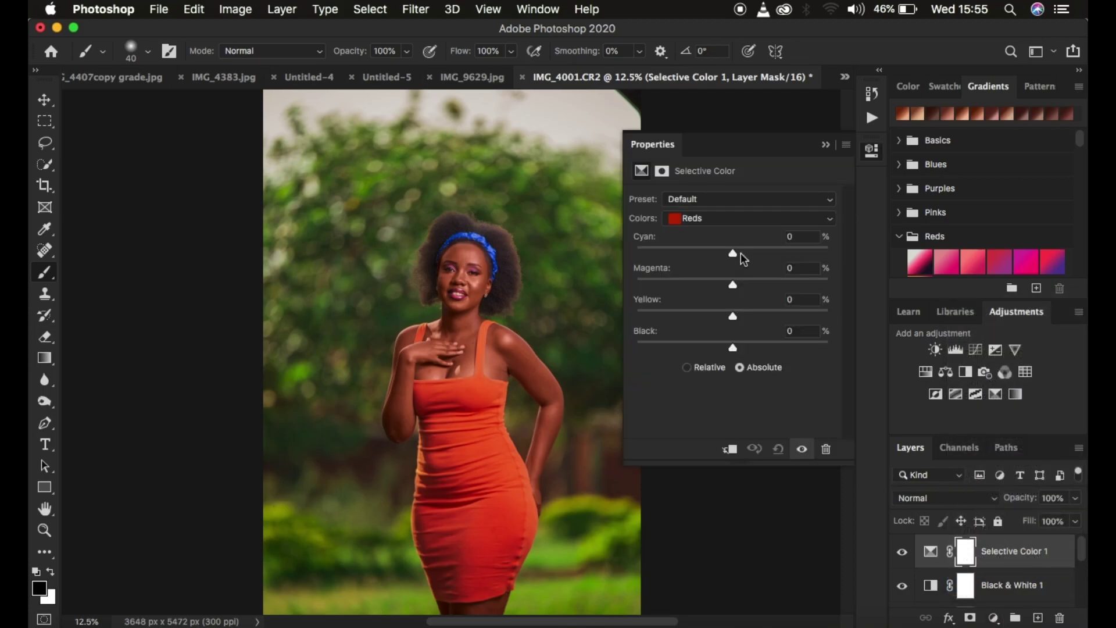
left_click(718, 220)
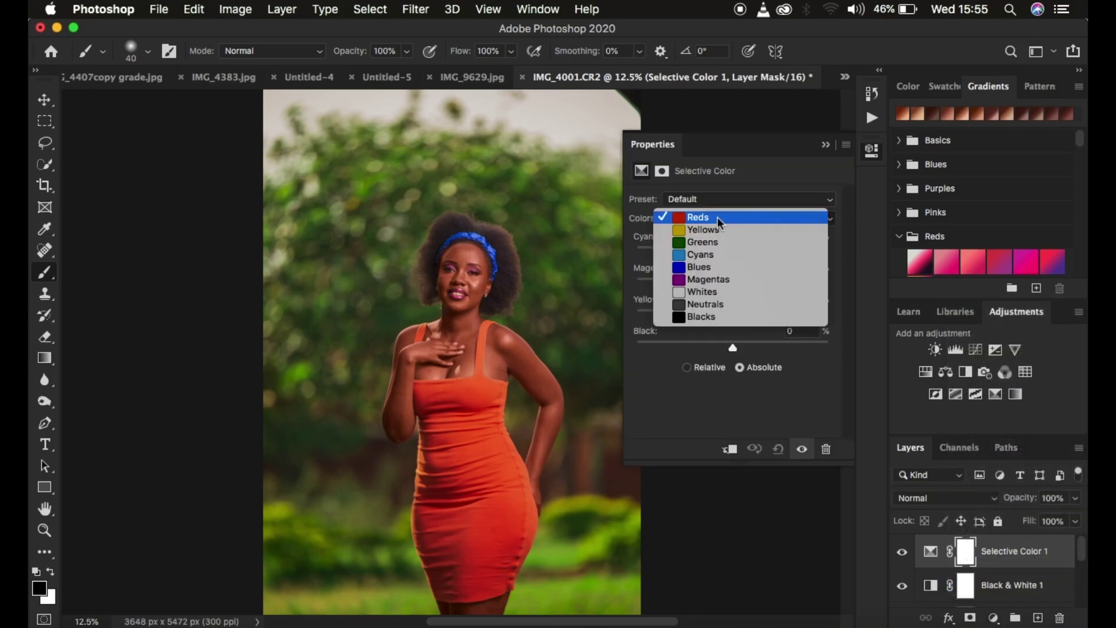
left_click(713, 319)
left_click_drag(733, 347, 737, 350)
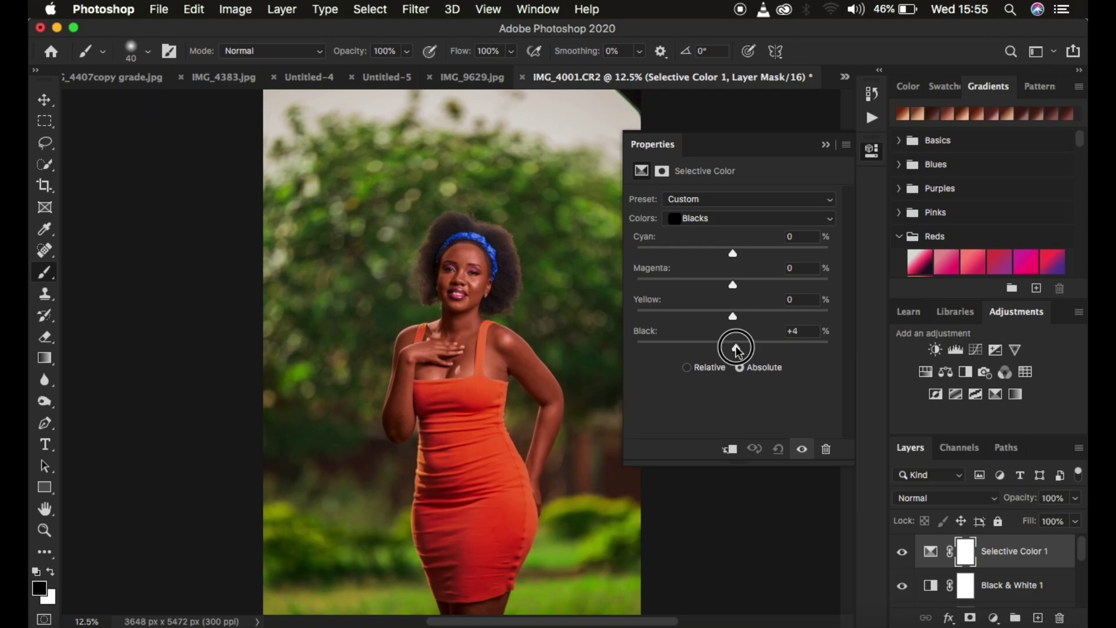
left_click_drag(737, 350, 736, 350)
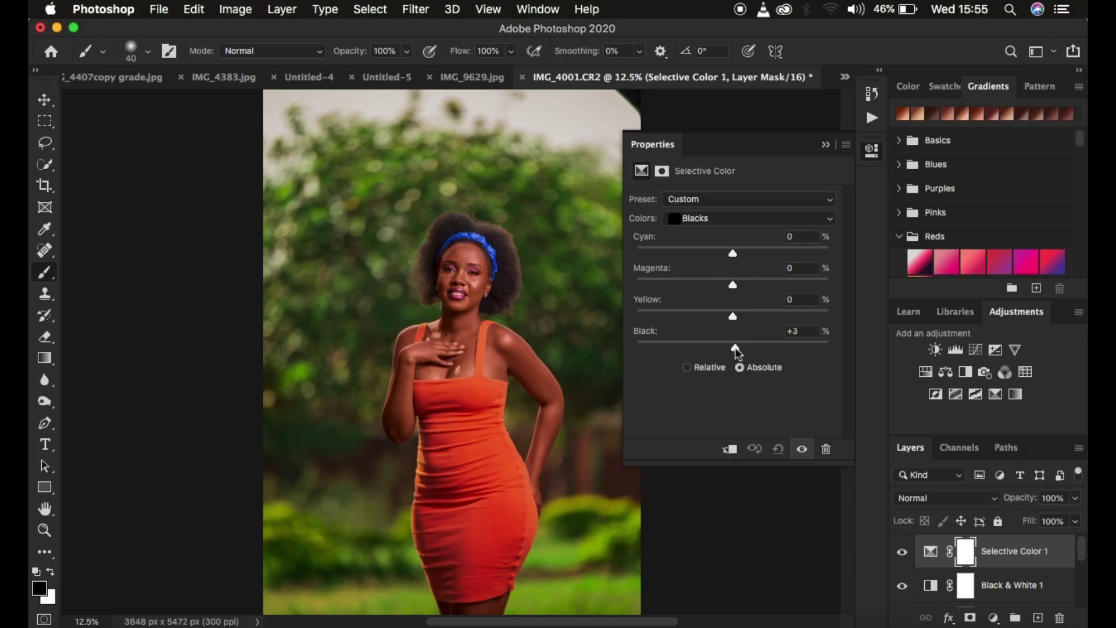
left_click(825, 144)
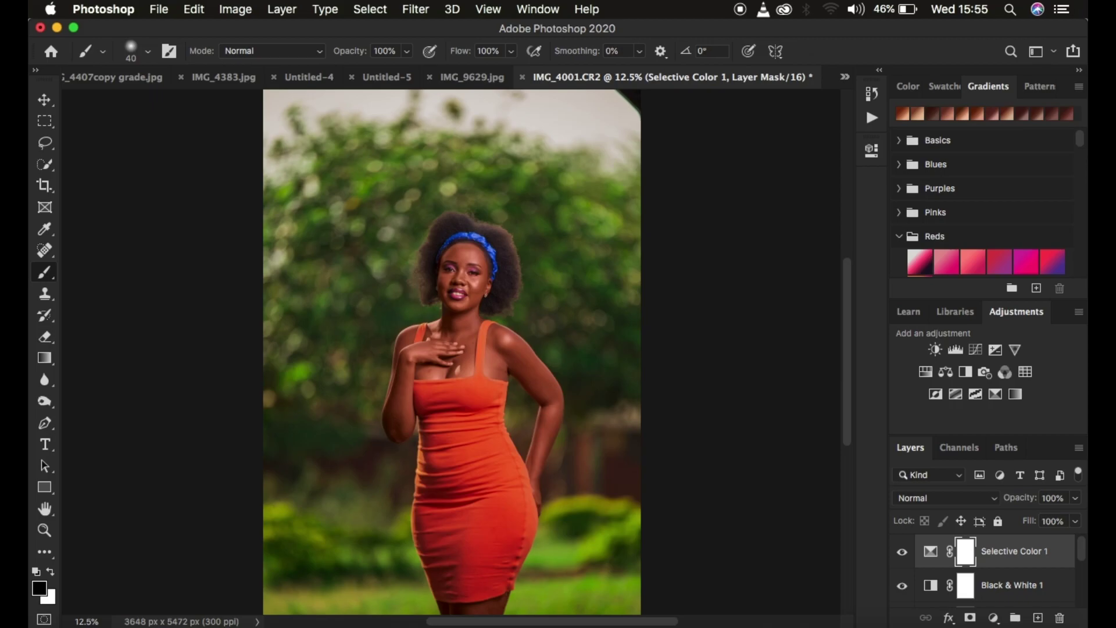
Reopen the Hue/Saturation 1 adjustment layer's settings and set the lightness of the Reds to -13.
scroll(1007, 570, "down", 1)
double_click(932, 597)
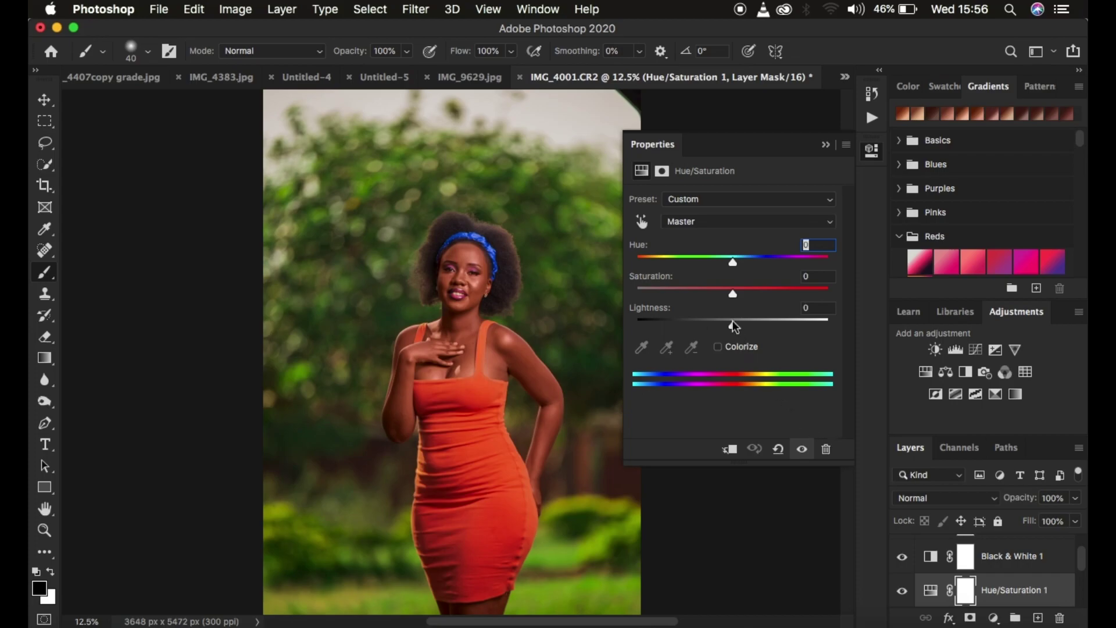
left_click(712, 221)
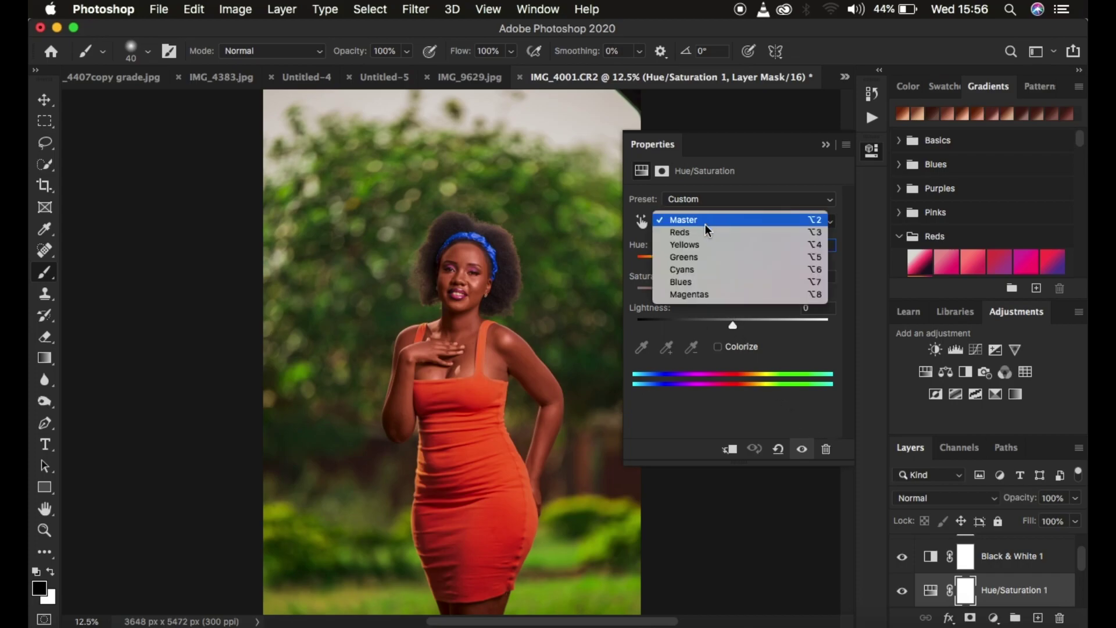
left_click(705, 231)
left_click_drag(733, 325, 720, 326)
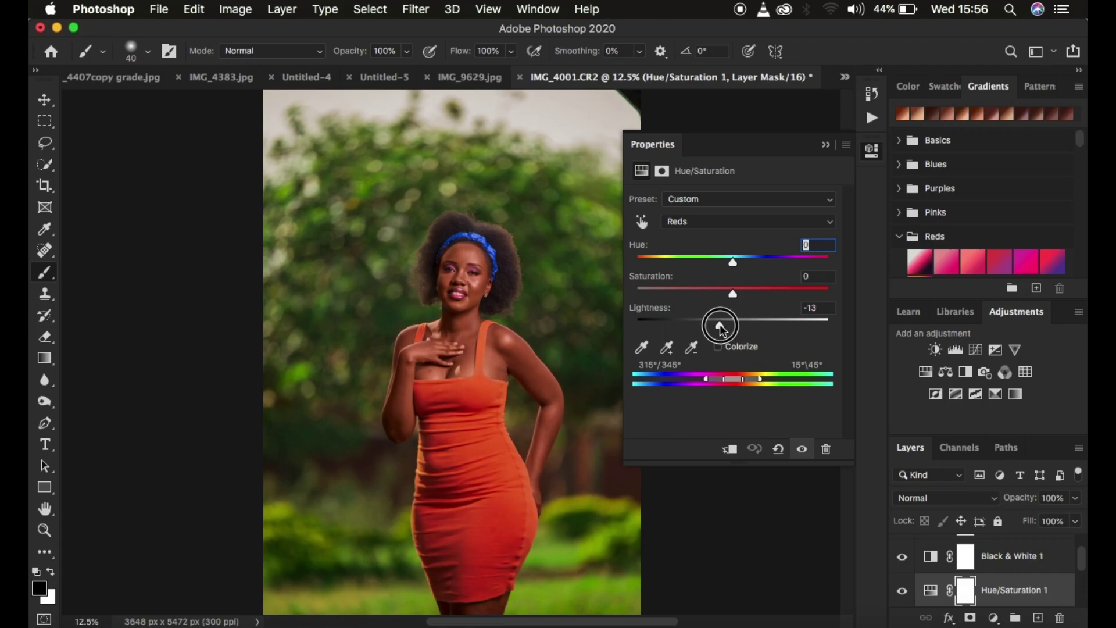
left_click(826, 144)
key("super+minus")
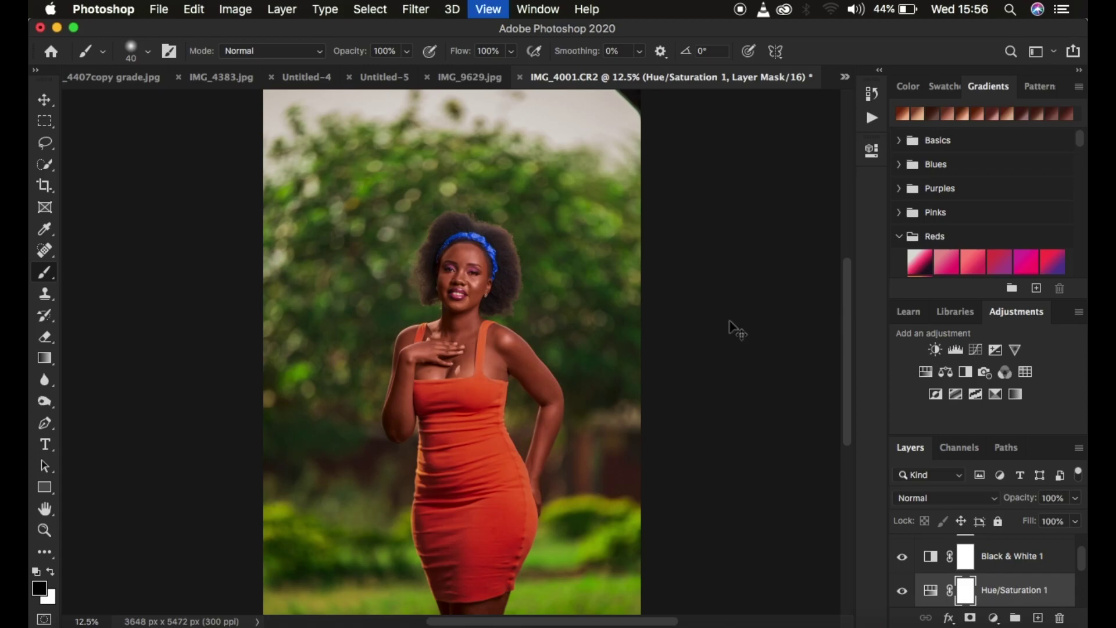
key("super+plus")
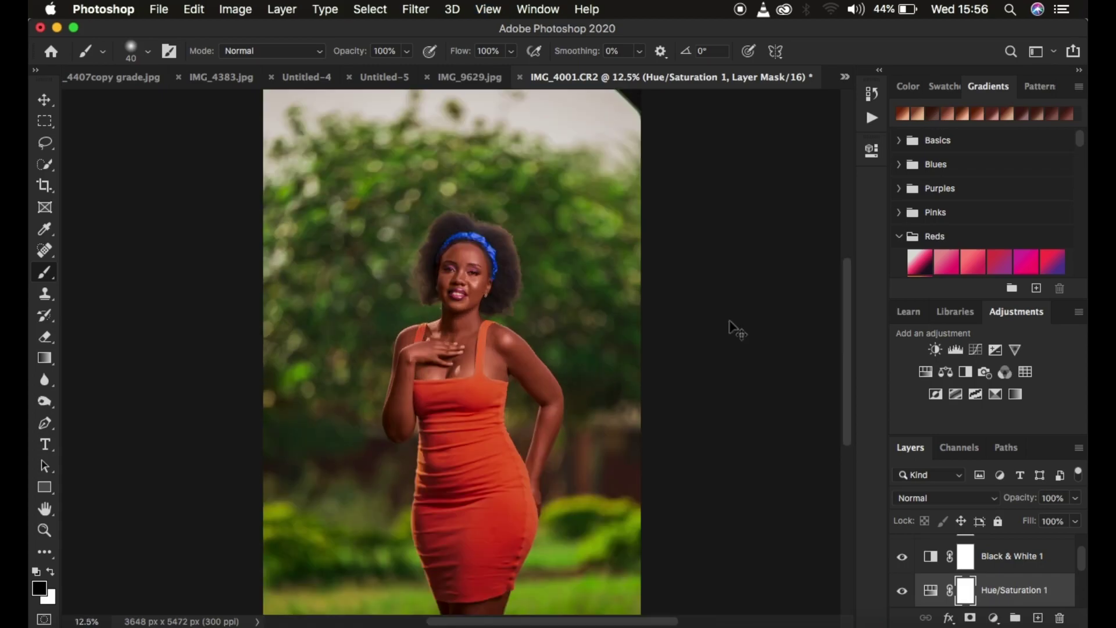